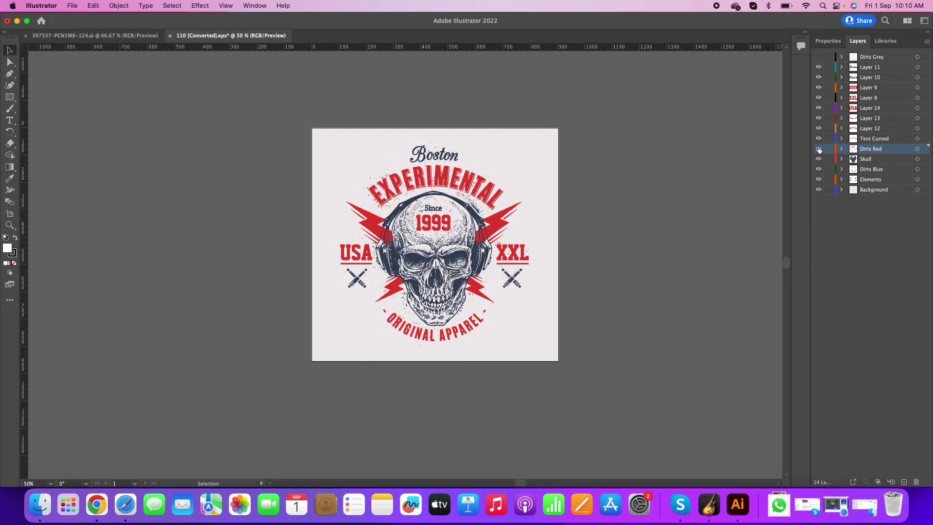
# - Hide the layers from Dirts Grey up to Text Curved, leaving the skull, bolts and splatters visible
pyautogui.moveTo(820, 138); pyautogui.dragTo(820, 57)
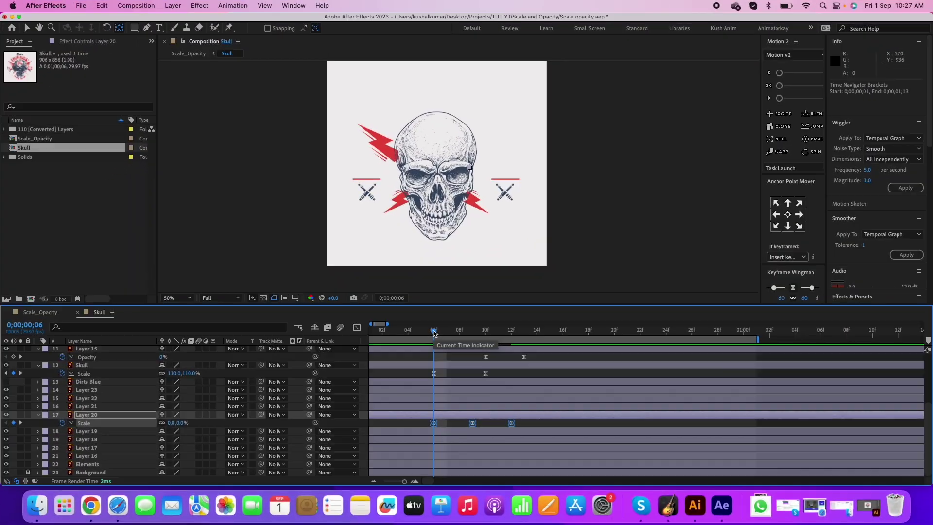
# - Paste the copied scale pop-in keyframes onto Layer 19's Scale at the start frame
pyautogui.click(448, 431)
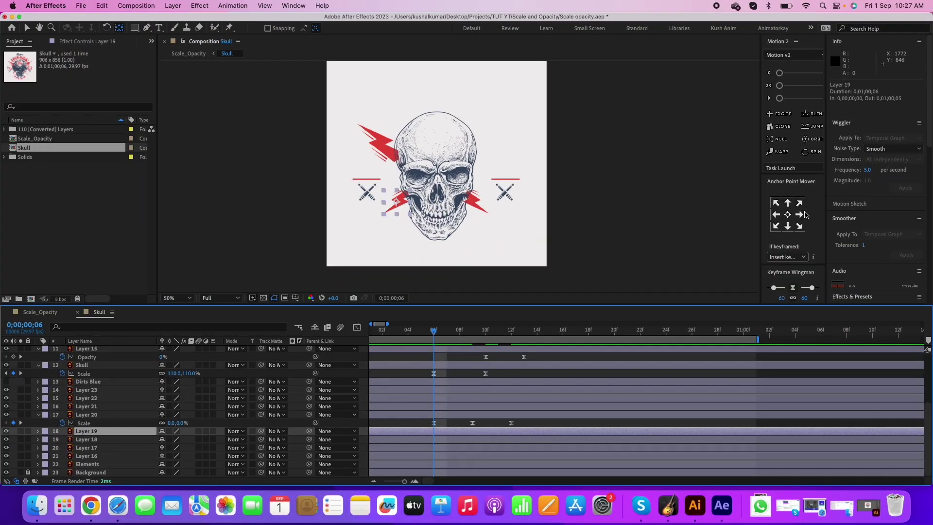
pyautogui.press('s')
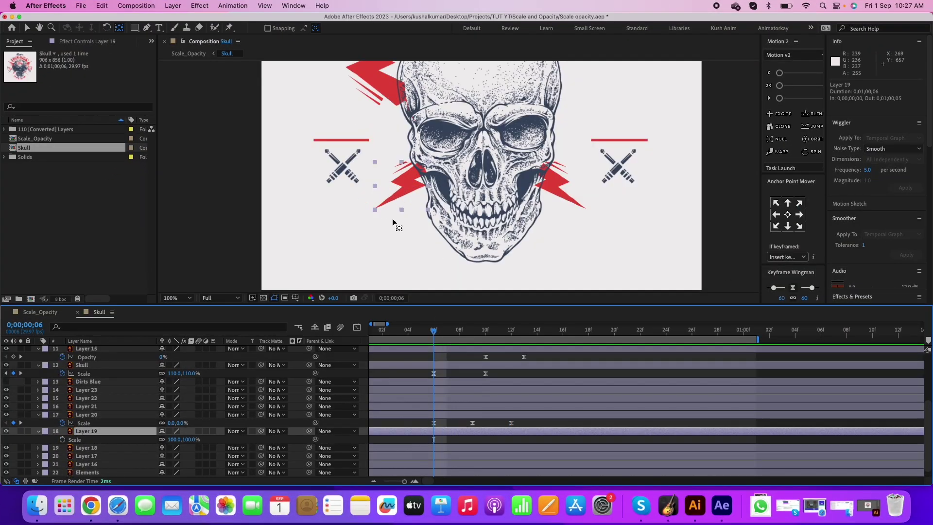
pyautogui.click(84, 439)
pyautogui.hotkey('ctrl', 'v')
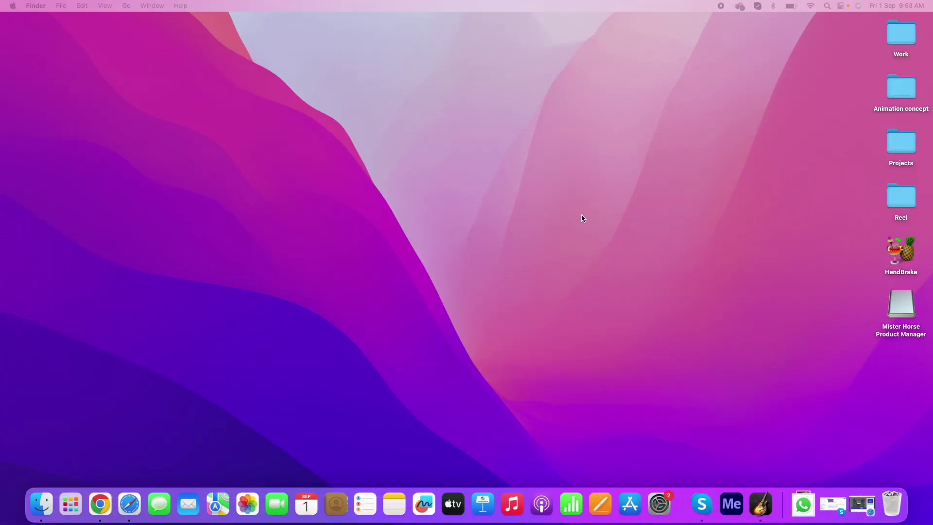
# - Preview 110.jpg in Projects > creative-skull-design, then open 110.eps in Illustrator
pyautogui.doubleClick(908, 151)
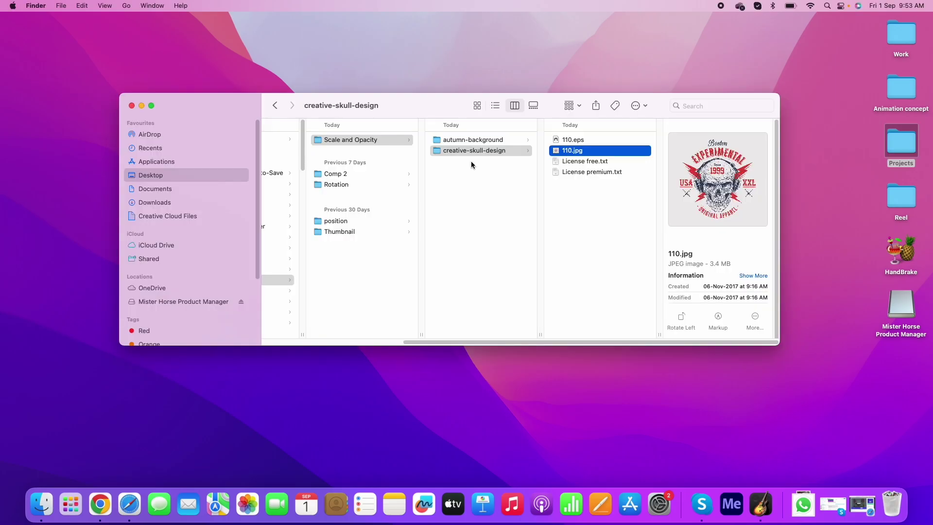
pyautogui.click(495, 150)
pyautogui.click(575, 151)
pyautogui.press('space')
pyautogui.moveTo(574, 140)
pyautogui.mouseDown()
pyautogui.moveTo(206, 72)
pyautogui.moveTo(197, 35)
pyautogui.mouseUp()
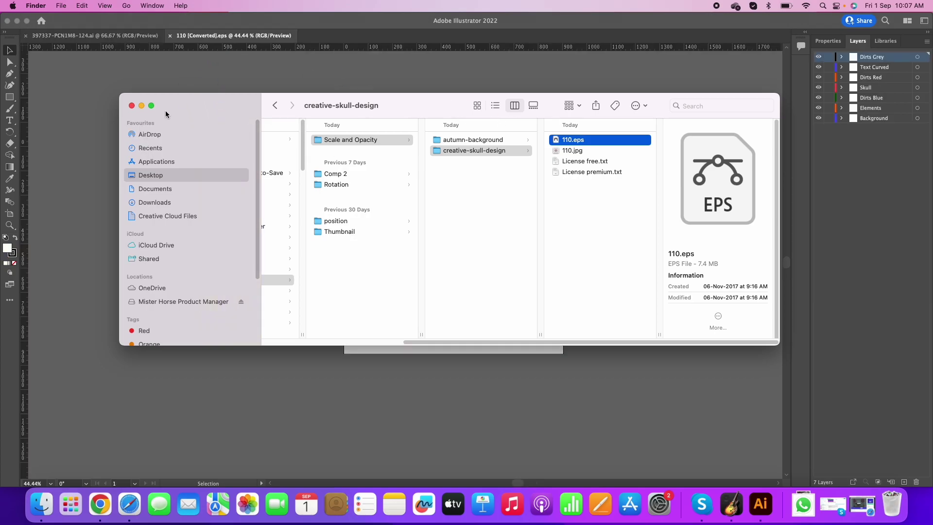
# - Move the Finder window aside and zoom the Illustrator canvas to 50% on the badge
pyautogui.click(142, 106)
pyautogui.scroll(1, 597, 303)
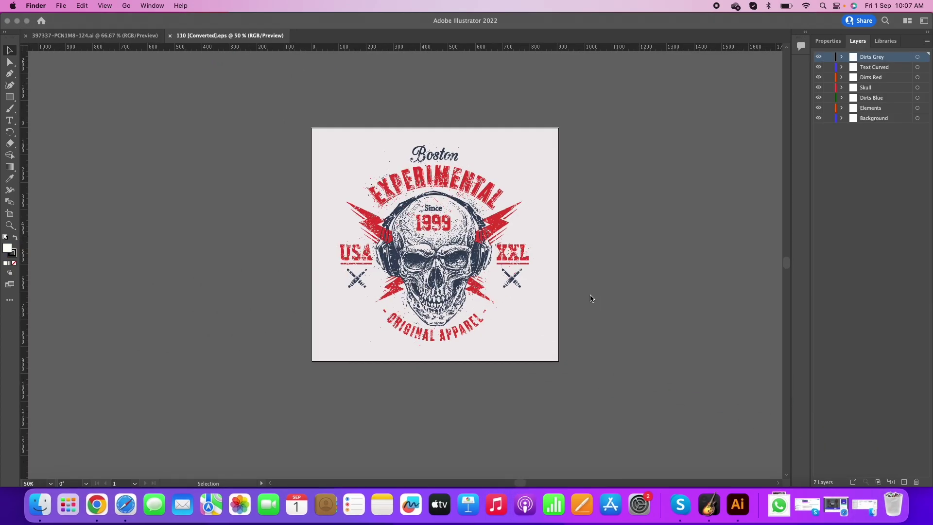
pyautogui.click(445, 151)
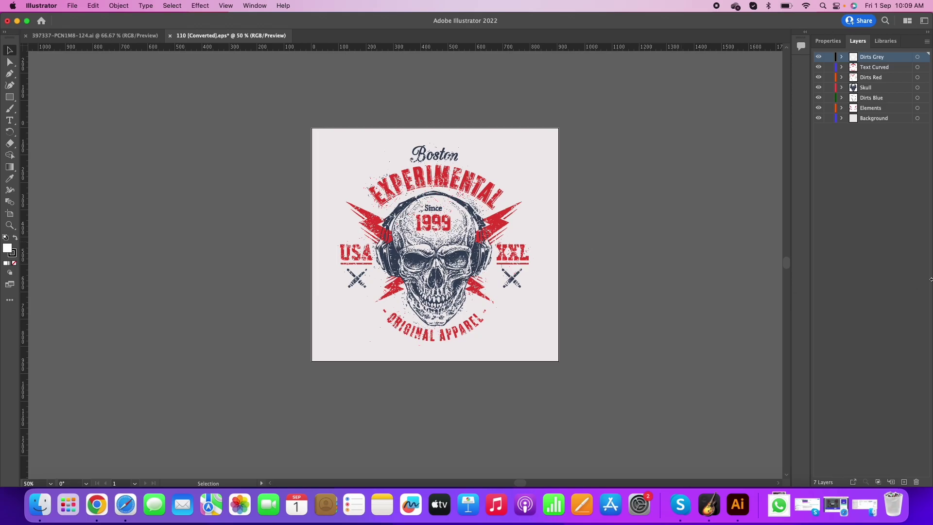
# - Release the Text Curved group into separate layers
pyautogui.click(818, 56)
pyautogui.click(819, 67)
pyautogui.click(818, 67)
pyautogui.click(843, 67)
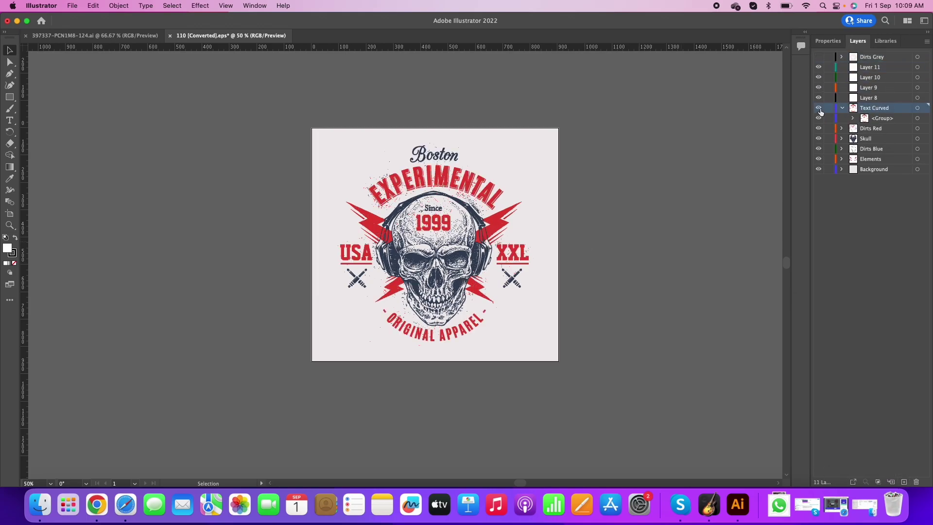
pyautogui.click(821, 131)
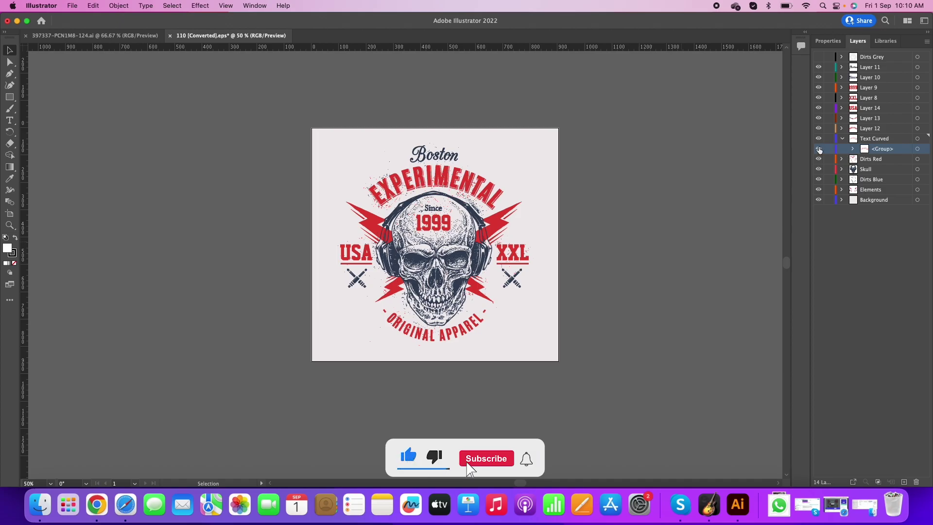
# - Hide the text and grime layers, then move the headphones into new Layer 15
pyautogui.moveTo(820, 139); pyautogui.dragTo(820, 67)
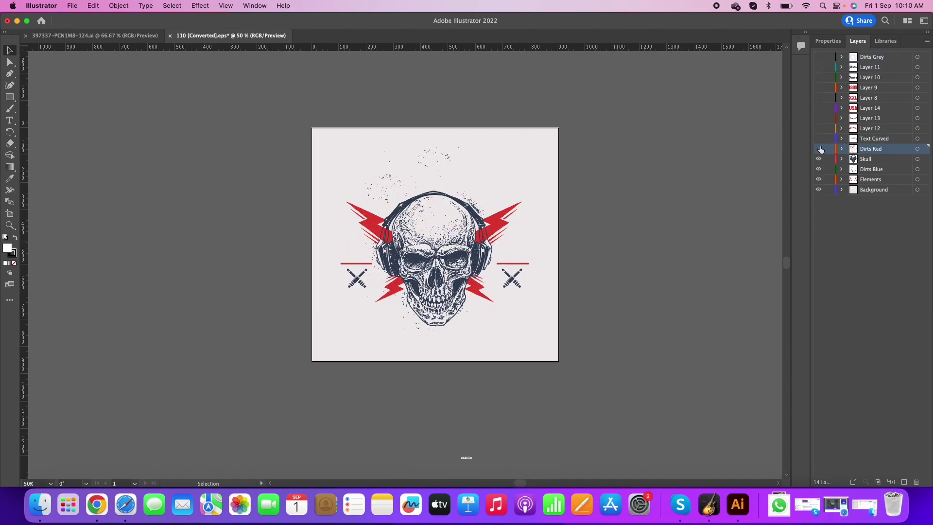
pyautogui.moveTo(821, 147); pyautogui.dragTo(820, 159)
pyautogui.click(820, 159)
pyautogui.click(821, 159)
pyautogui.click(821, 159)
pyautogui.click(842, 159)
pyautogui.click(853, 170)
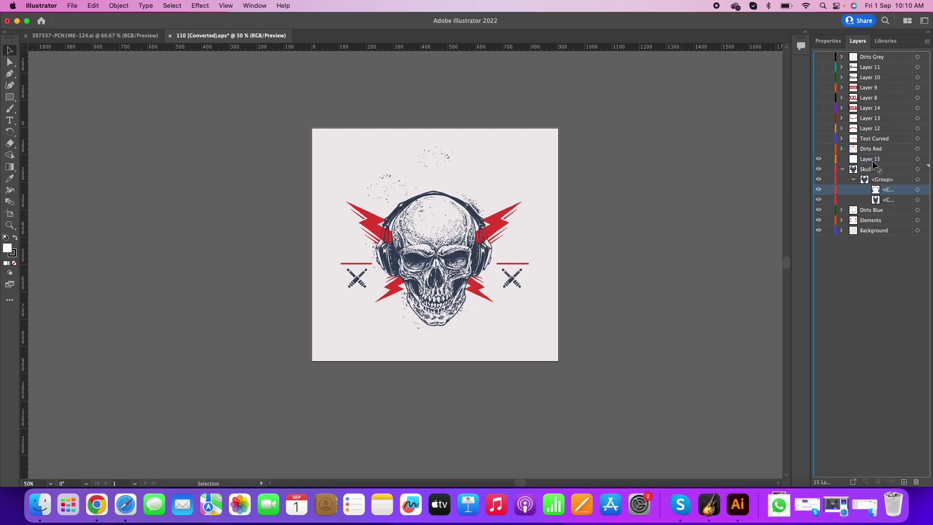
pyautogui.moveTo(875, 180)
pyautogui.mouseDown()
pyautogui.moveTo(873, 161)
pyautogui.moveTo(821, 182)
pyautogui.mouseUp()
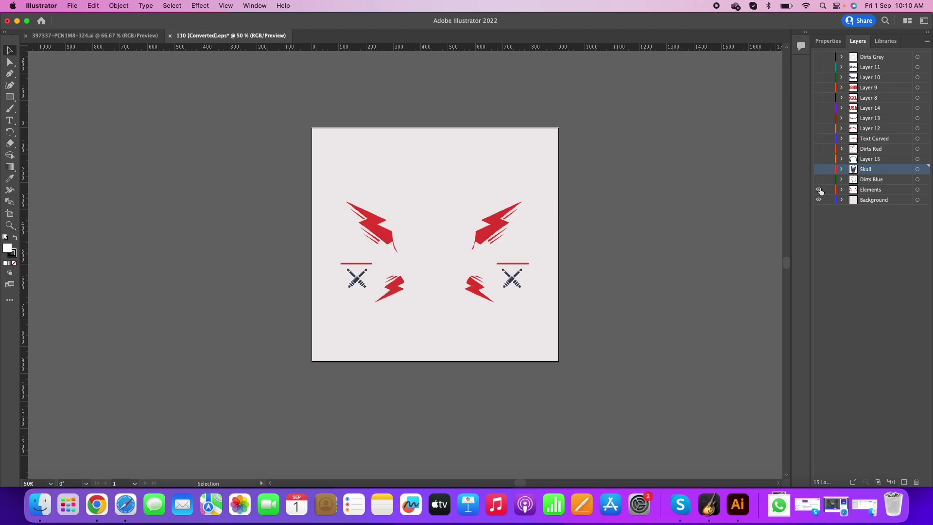
# - Release Elements into Layers 16–23, then turn every layer back on to restore the badge
pyautogui.click(870, 189)
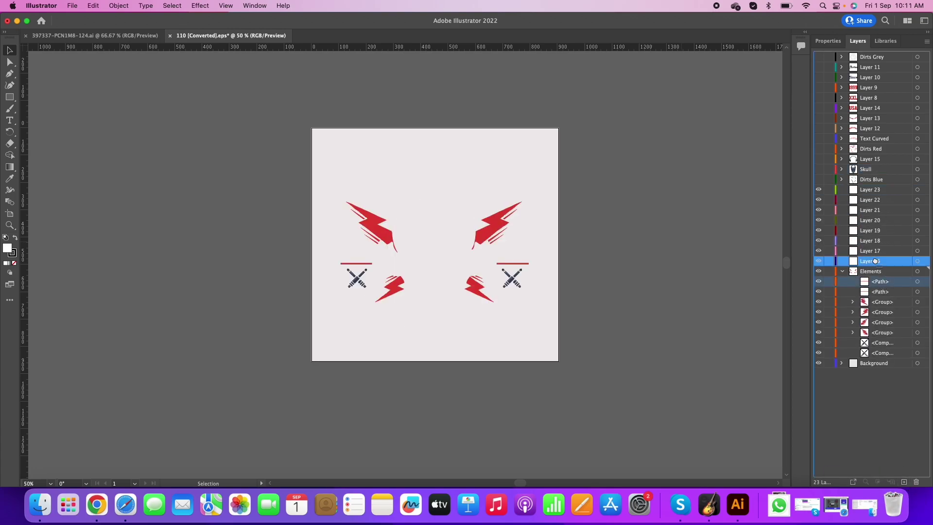
pyautogui.moveTo(883, 284)
pyautogui.mouseDown()
pyautogui.moveTo(874, 190)
pyautogui.moveTo(818, 191)
pyautogui.mouseUp()
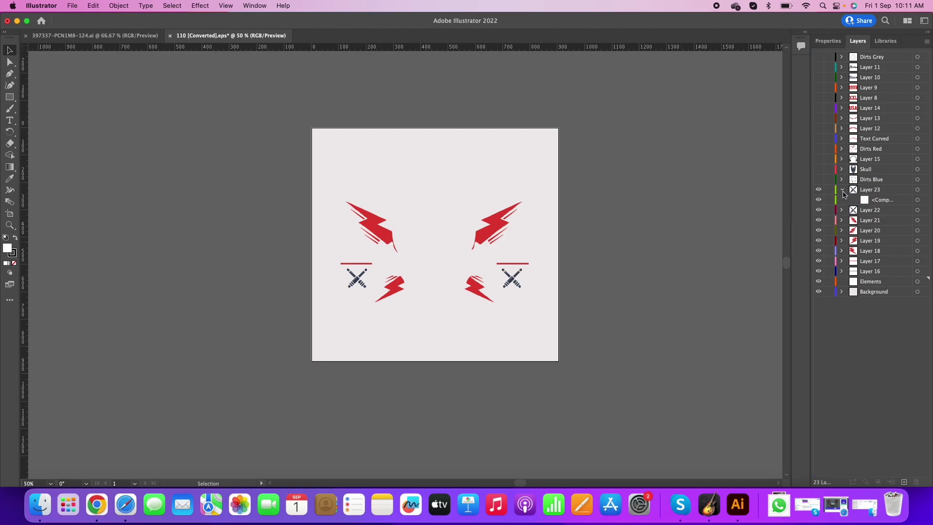
pyautogui.moveTo(819, 193); pyautogui.dragTo(818, 261)
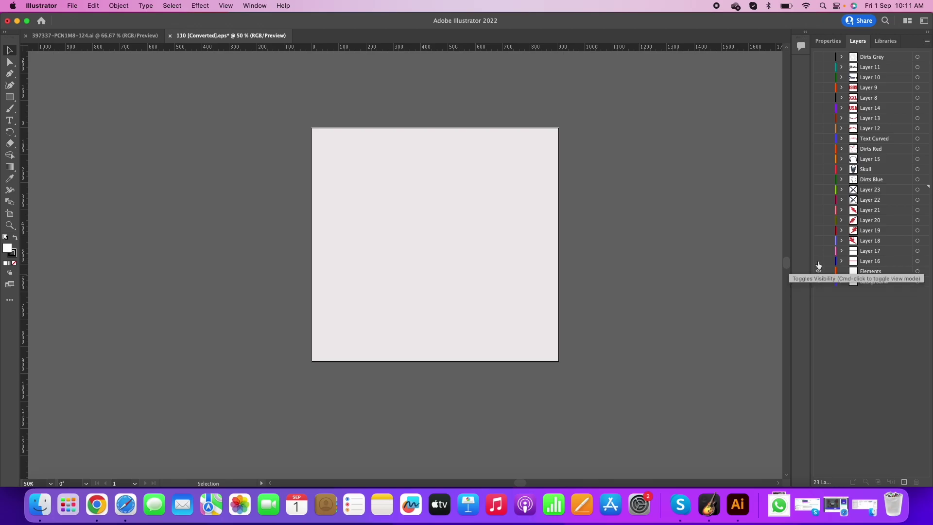
pyautogui.click(818, 261)
pyautogui.click(819, 251)
pyautogui.click(819, 241)
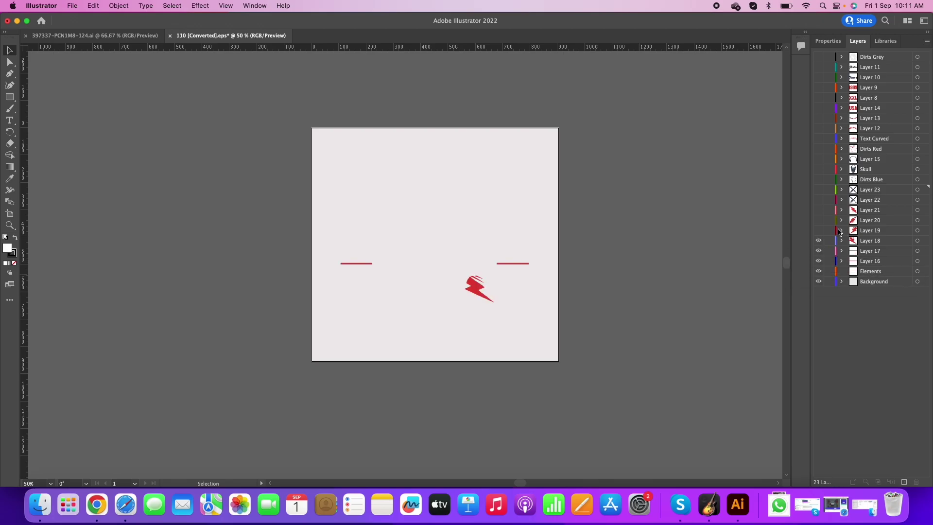
pyautogui.moveTo(818, 185); pyautogui.dragTo(819, 167)
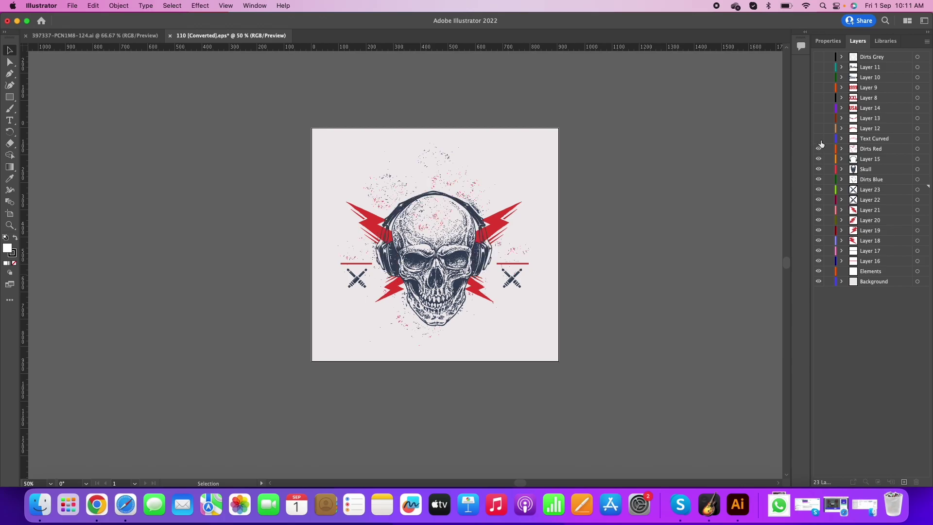
pyautogui.moveTo(821, 157); pyautogui.dragTo(817, 119)
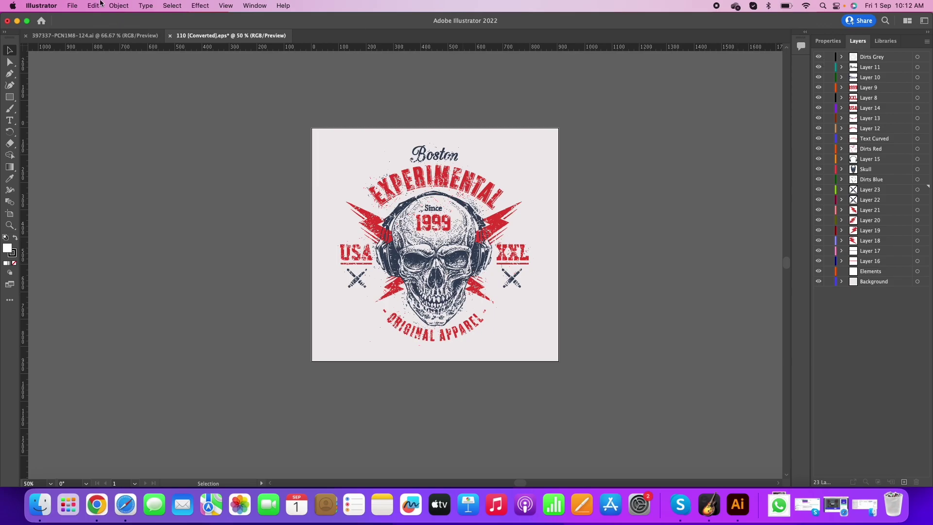
# - Save the badge as 110 [Converted].ai in creative-skull-design, then launch After Effects
pyautogui.click(72, 6)
pyautogui.click(83, 109)
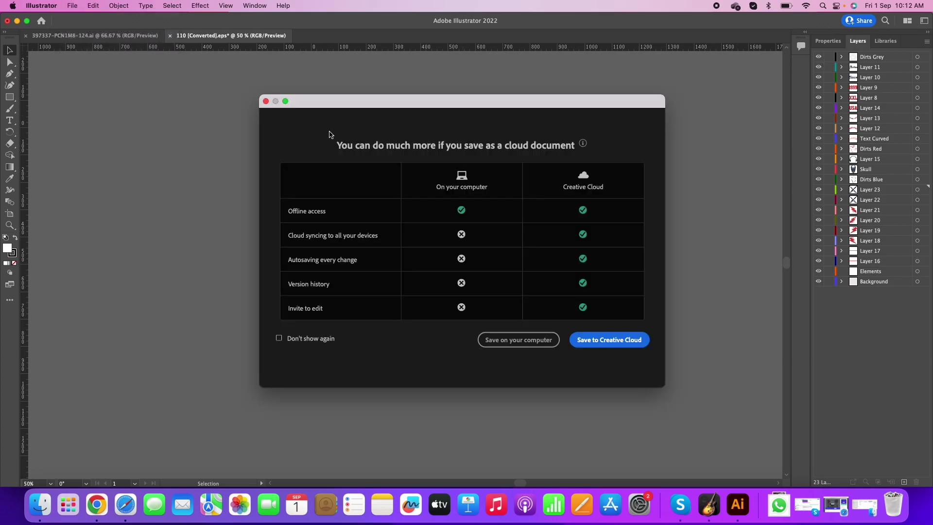
pyautogui.click(544, 339)
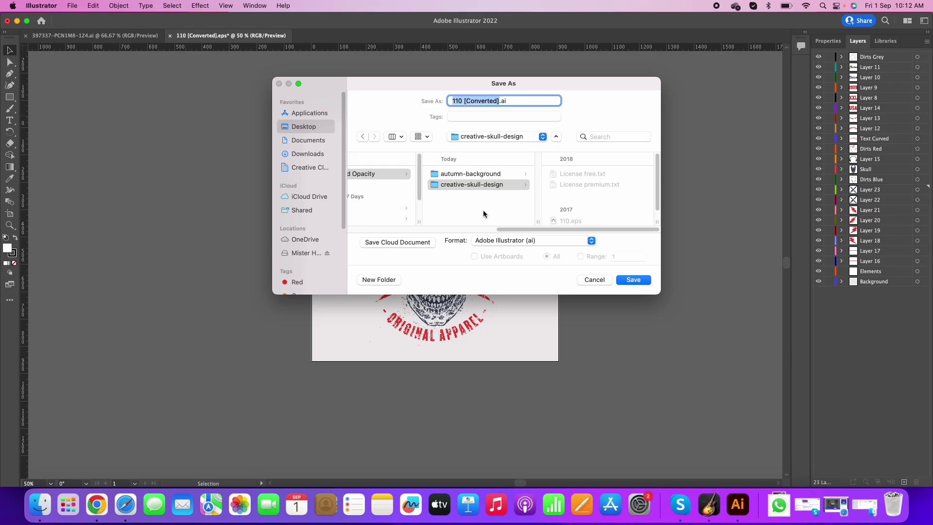
pyautogui.click(380, 174)
pyautogui.click(507, 241)
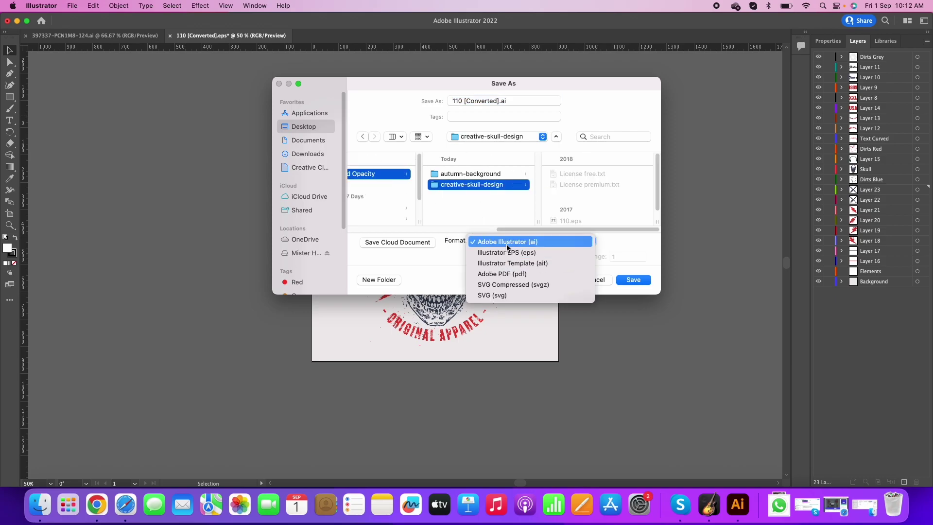
pyautogui.click(506, 243)
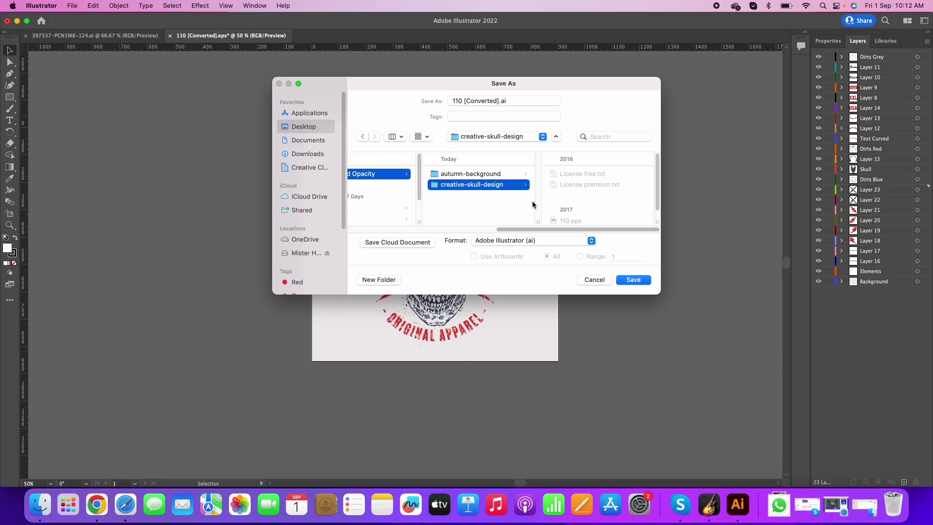
pyautogui.click(632, 281)
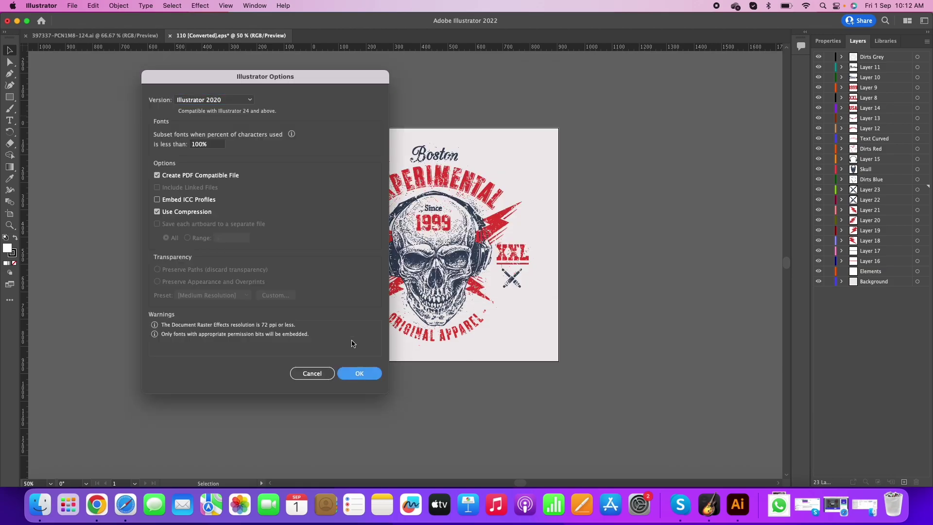
pyautogui.click(359, 373)
pyautogui.press('F4')
pyautogui.click(168, 78)
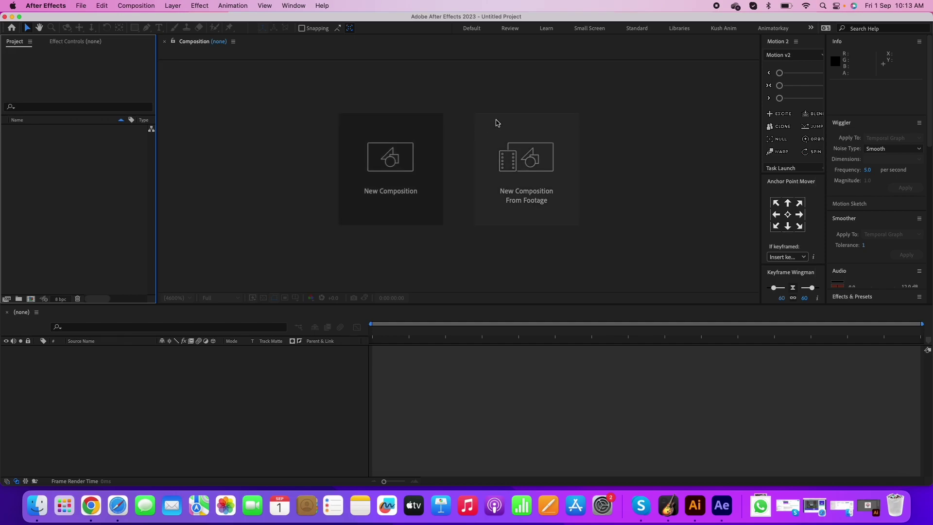
# - Create a new composition named Scale_Opacity at 1920 × 1080
pyautogui.click(427, 192)
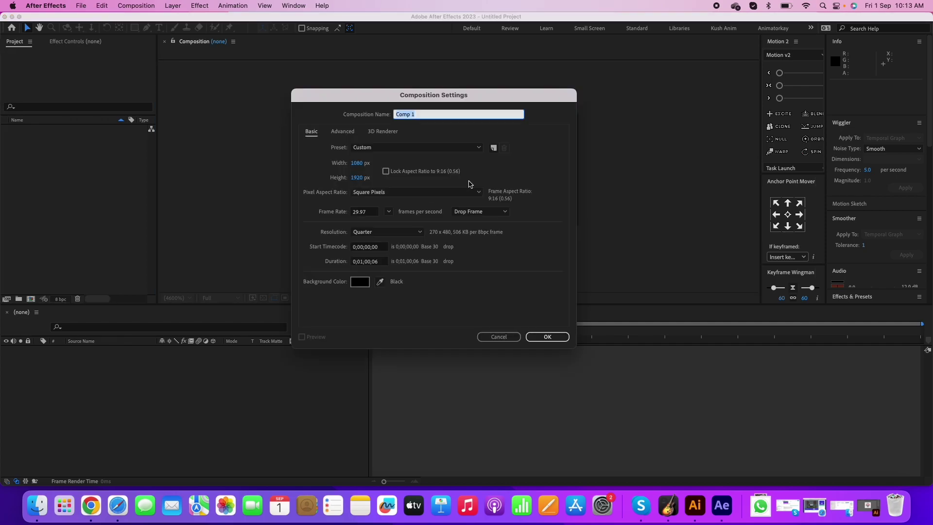
pyautogui.click(359, 164)
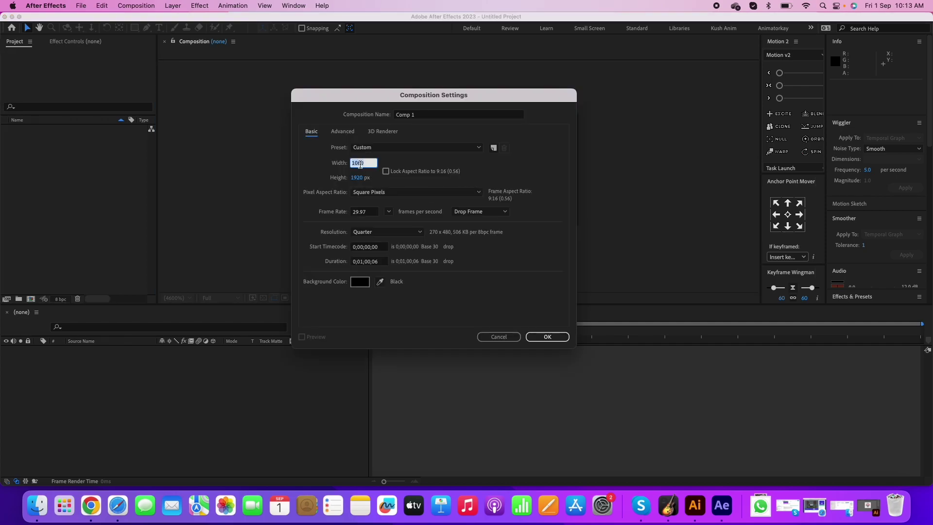
pyautogui.write('1920')
pyautogui.press('Tab')
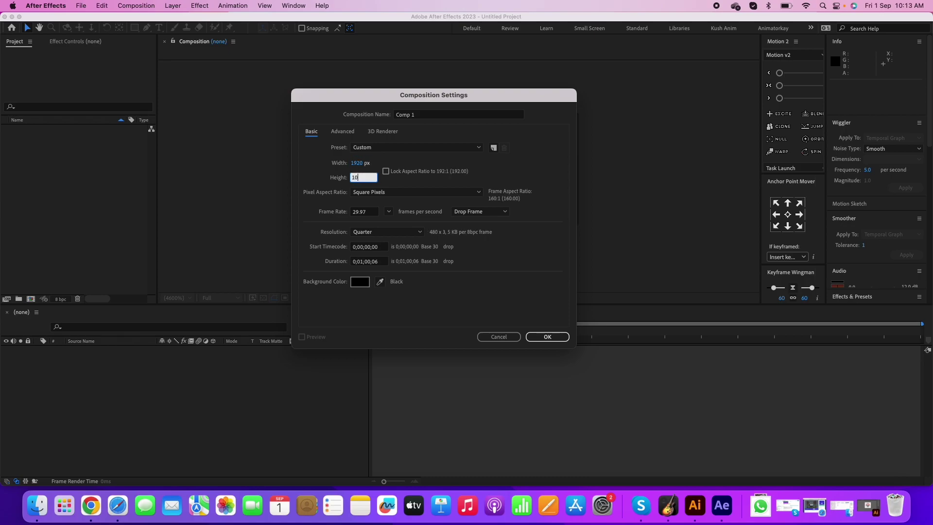
pyautogui.write('1080')
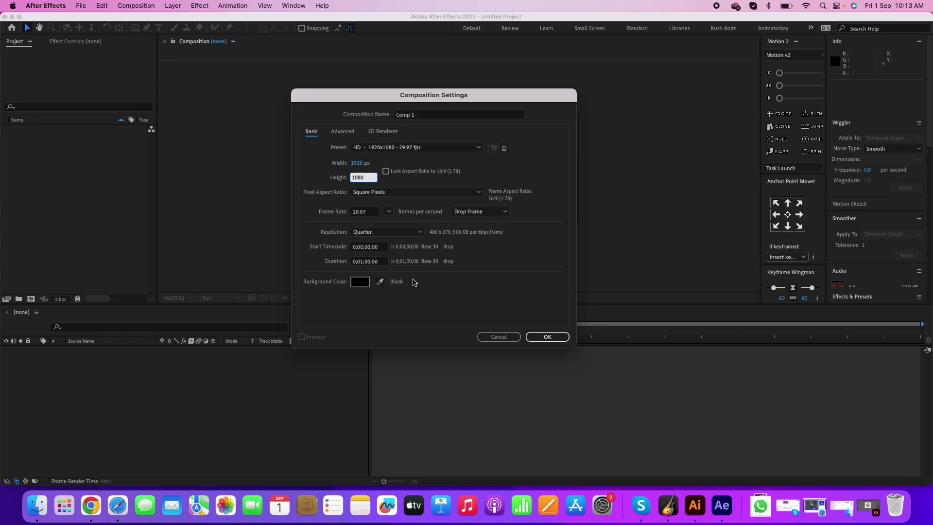
pyautogui.click(548, 336)
pyautogui.write('Scale_Opacity')
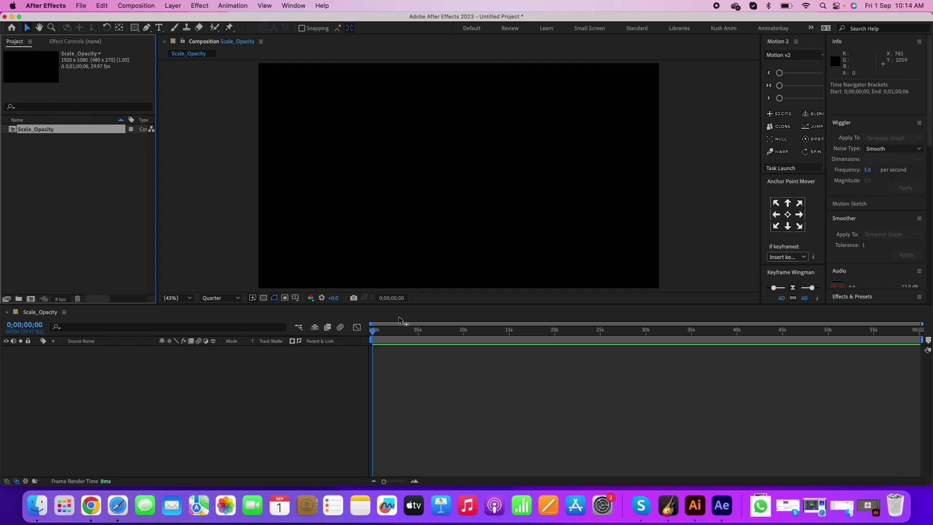
# - Save the project as Scale opacity.aep in the Scale and Opacity folder
pyautogui.click(81, 5)
pyautogui.moveTo(87, 110)
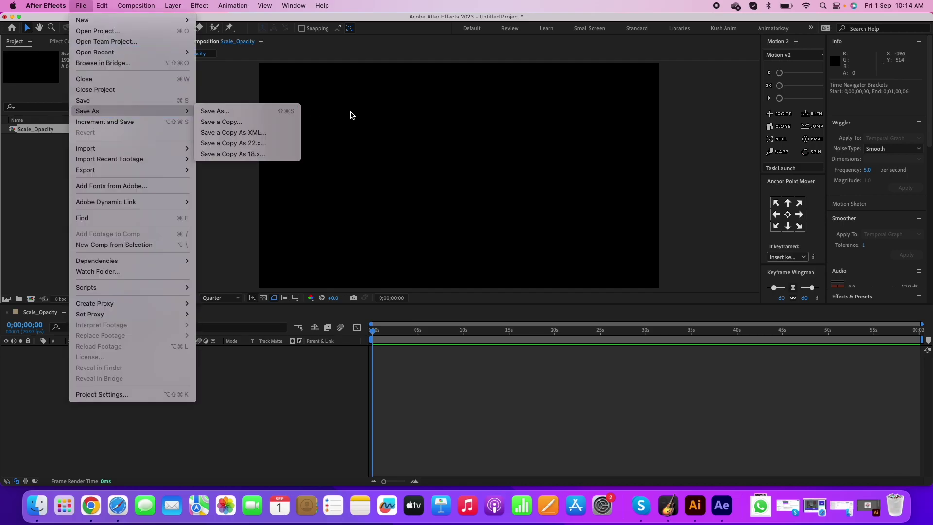
pyautogui.click(297, 111)
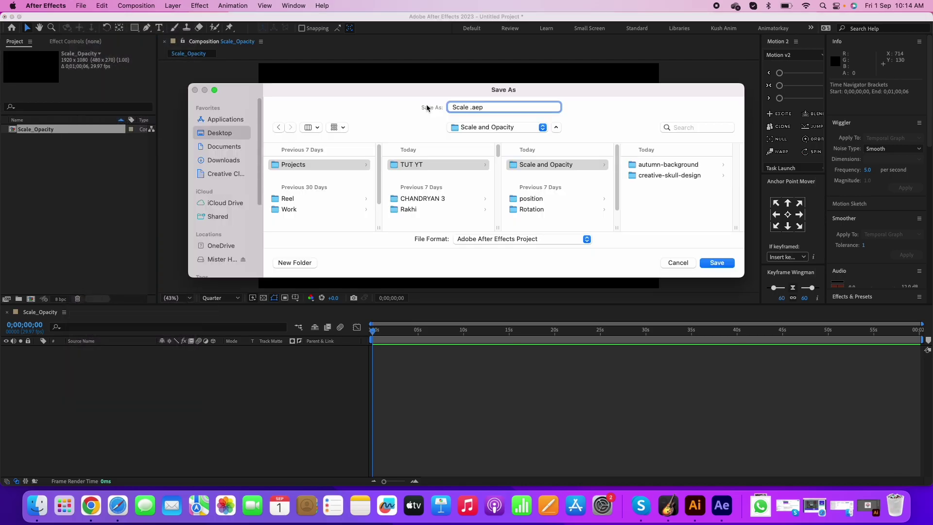
pyautogui.write('opacity')
pyautogui.press('Return')
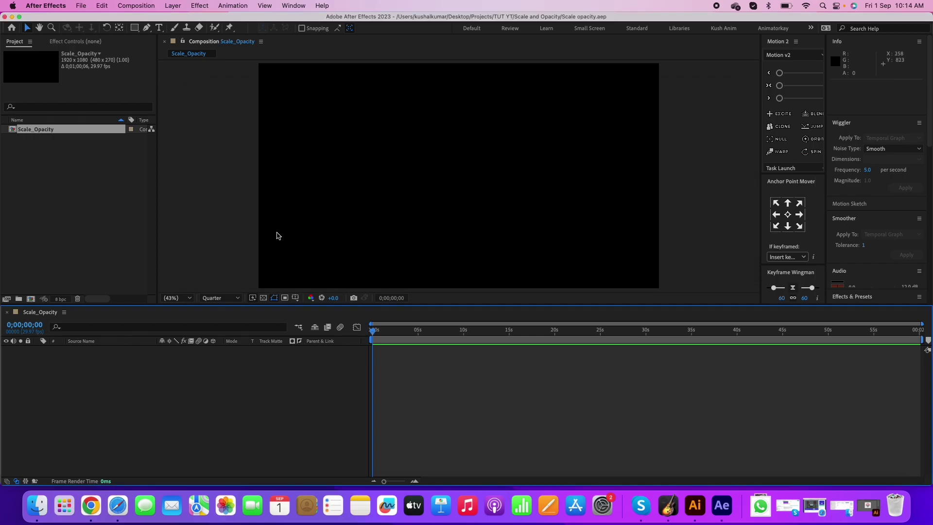
pyautogui.rightClick(90, 192)
# - Import 110 [Converted].ai as Composition - Retain Layer Sizes and rename the comp Skull
pyautogui.moveTo(114, 216)
pyautogui.click(228, 217)
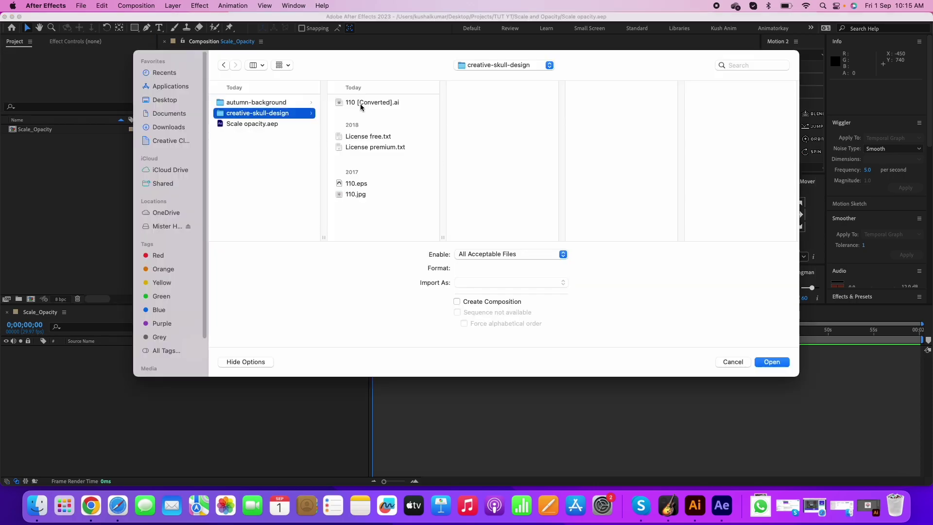
pyautogui.click(362, 103)
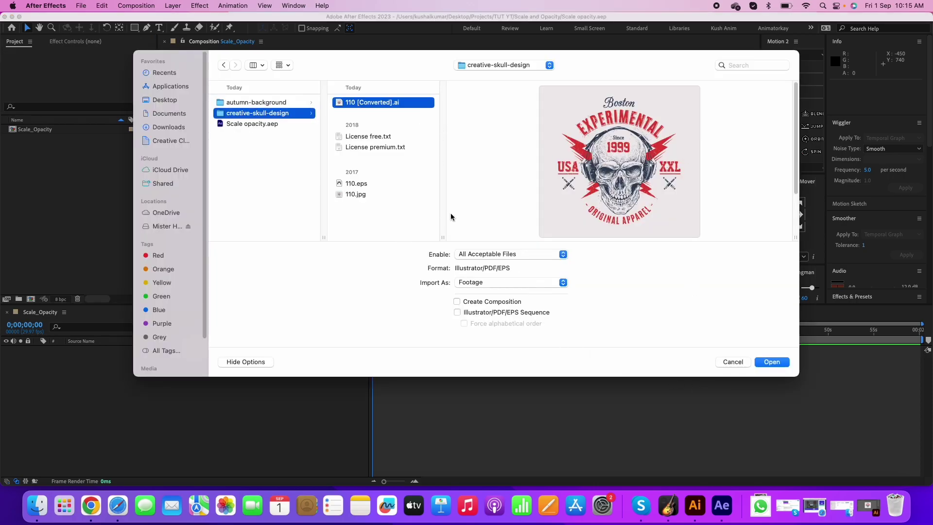
pyautogui.click(536, 283)
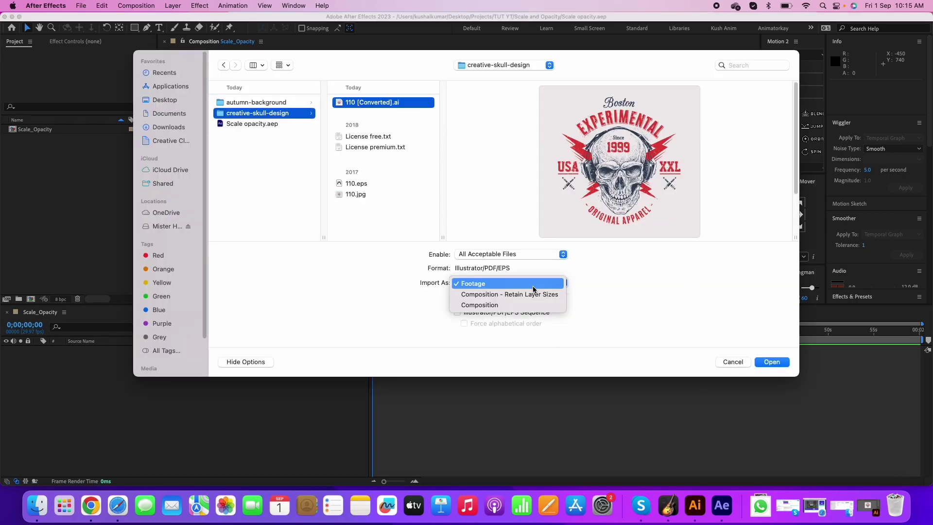
pyautogui.click(535, 293)
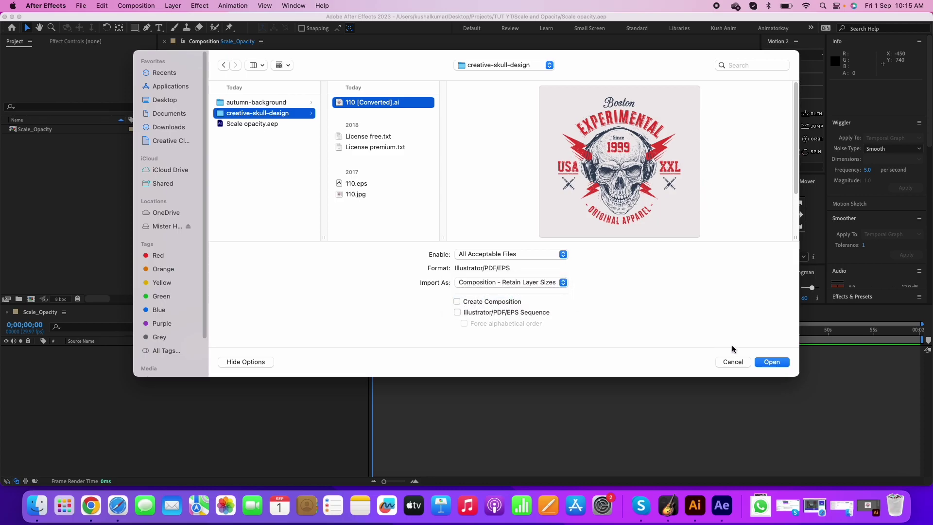
pyautogui.click(774, 363)
pyautogui.press('Return')
# - Finish naming the composition Skull and add it to the Scale_Opacity timeline
pyautogui.write('Skull')
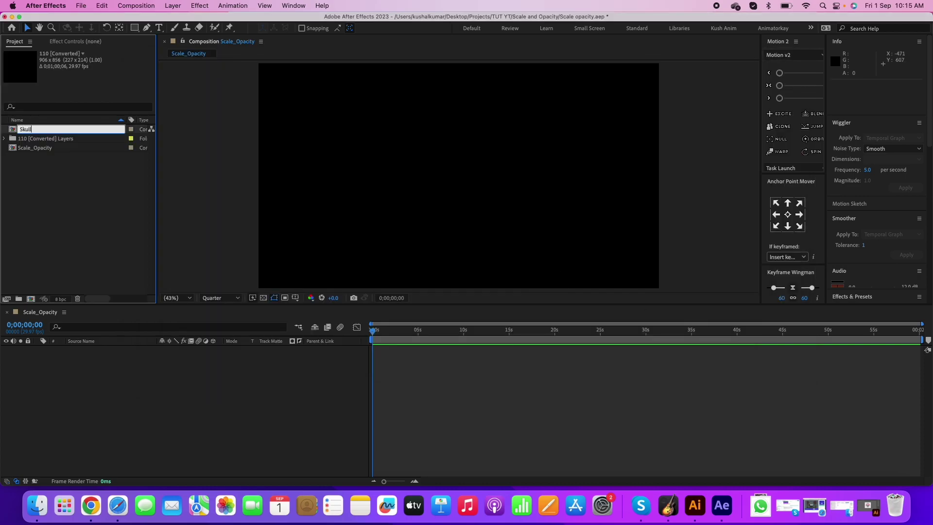
pyautogui.press('Return')
pyautogui.moveTo(33, 151); pyautogui.dragTo(84, 381)
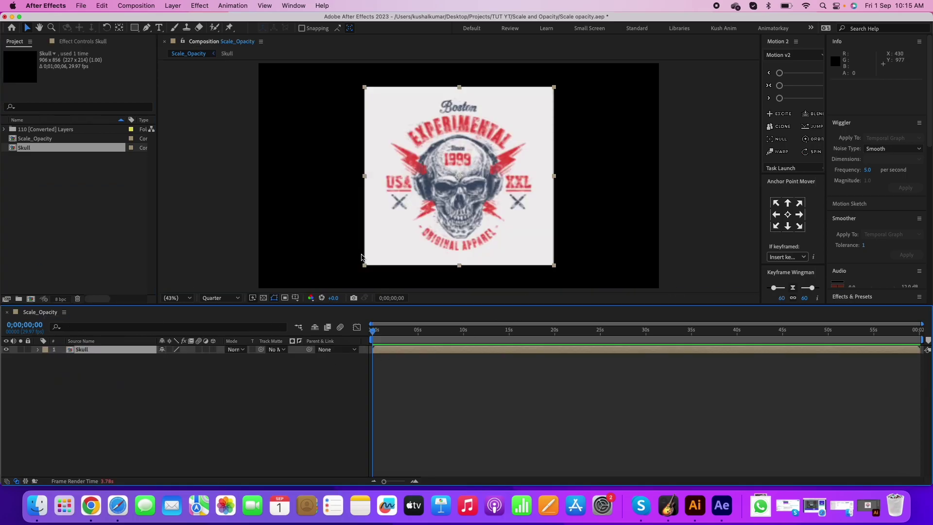
# - Switch the preview to Full resolution and scale the Skull layer up to about 127%
pyautogui.click(183, 299)
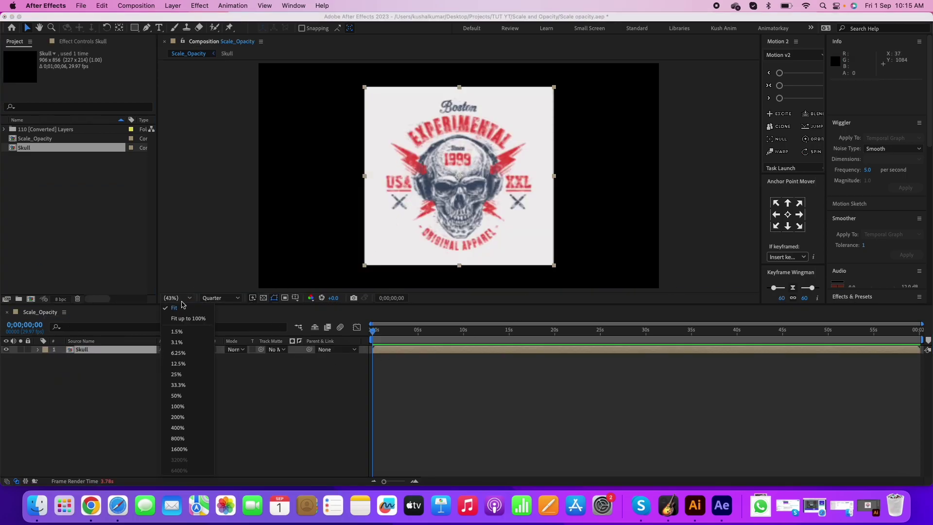
pyautogui.press('super+j')
pyautogui.press('s')
pyautogui.moveTo(175, 358); pyautogui.dragTo(192, 358)
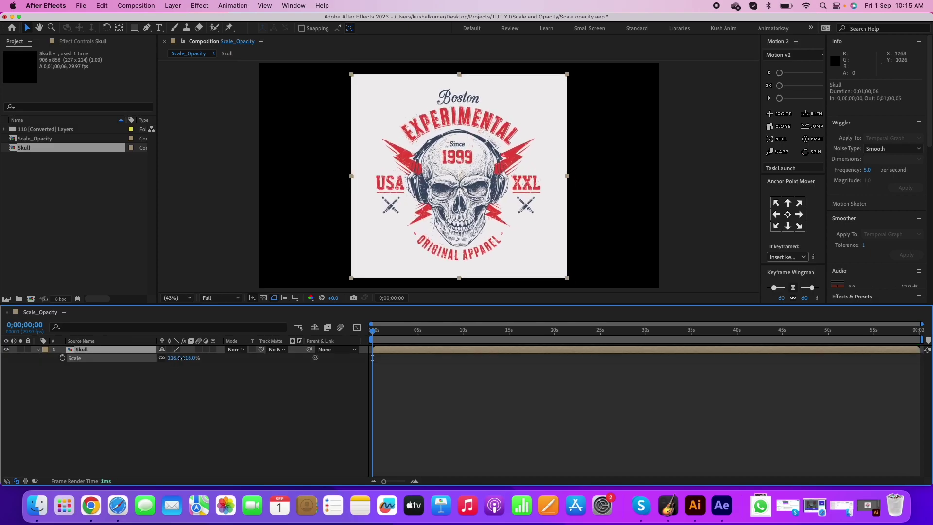
pyautogui.rightClick(94, 356)
# - Add a white solid beneath the Skull layer, then open the Skull composition
pyautogui.rightClick(68, 357)
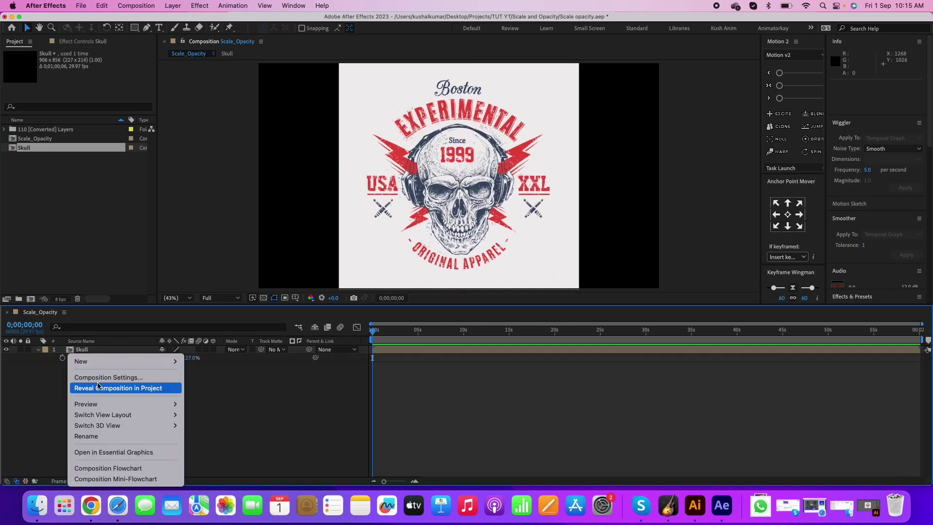
pyautogui.moveTo(80, 361)
pyautogui.click(244, 385)
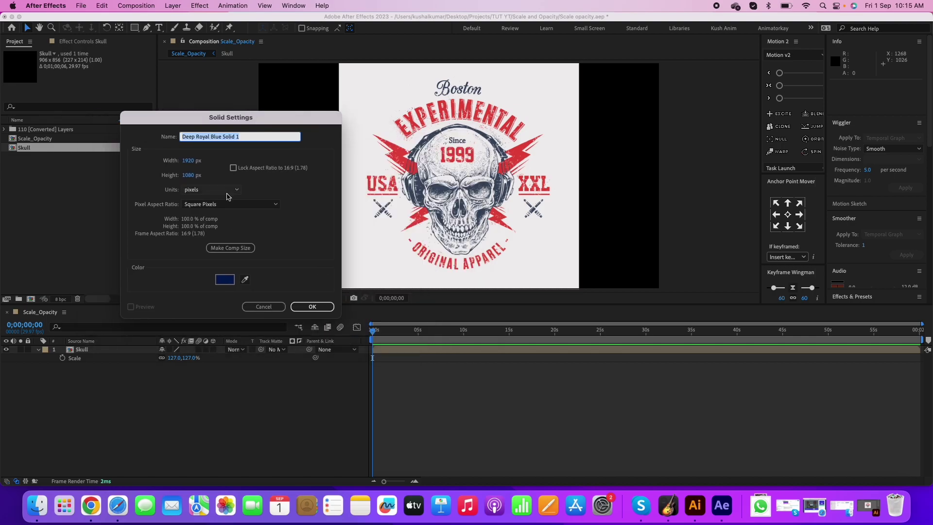
pyautogui.click(221, 275)
pyautogui.press('Return')
pyautogui.press('Return')
pyautogui.press('super+shift+bracketleft')
pyautogui.click(503, 163)
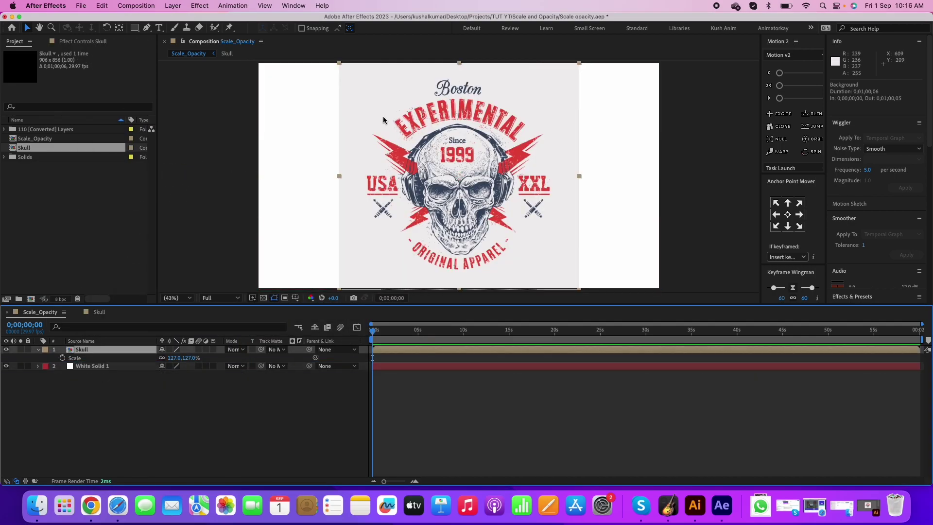
pyautogui.doubleClick(469, 168)
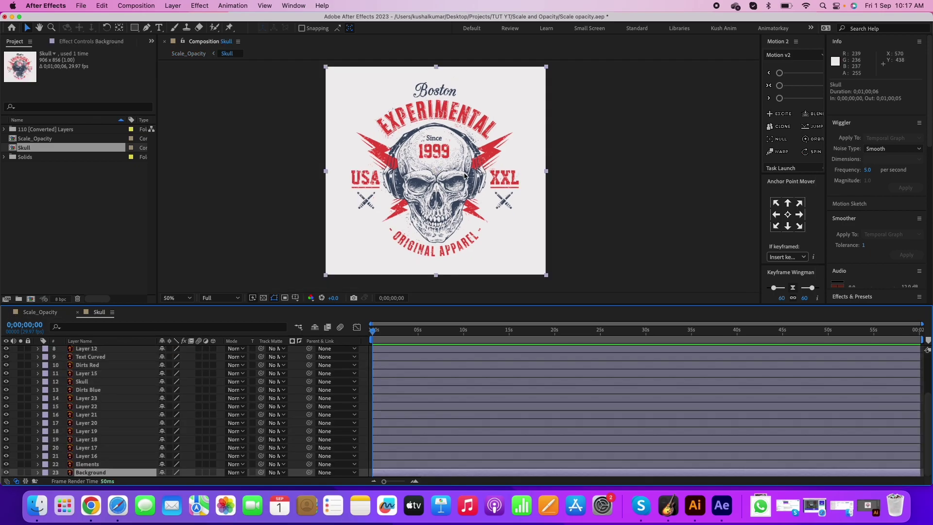
# - Hide every layer except Skull and Background, and lock the Background layer
pyautogui.click(6, 350)
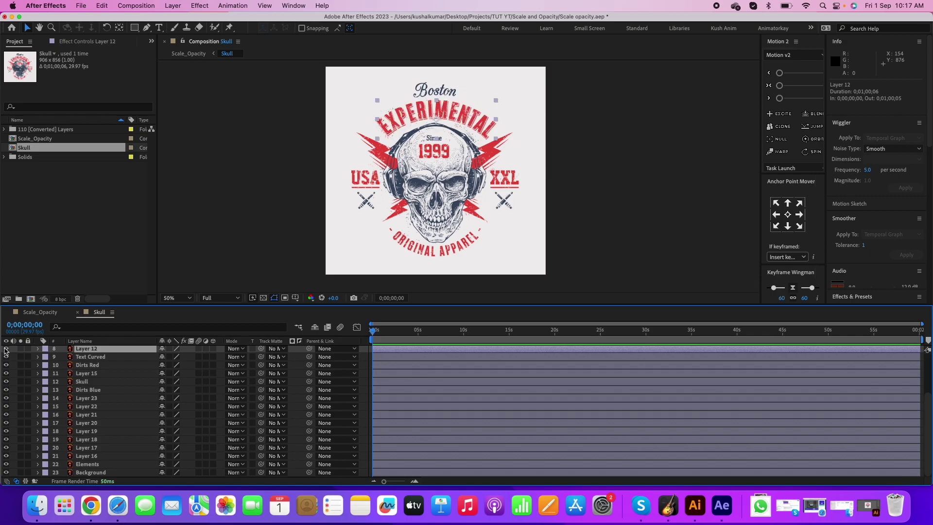
pyautogui.click(6, 350)
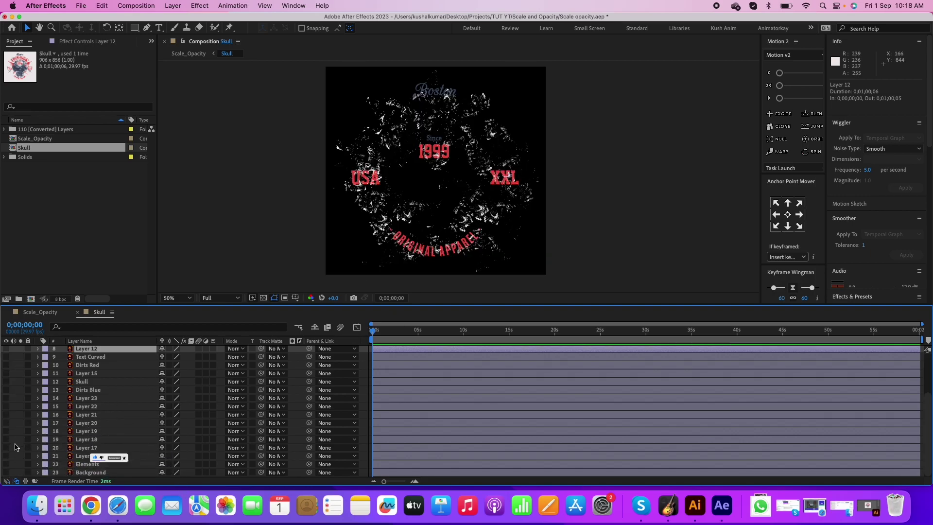
pyautogui.scroll(3, 89, 445)
pyautogui.click(88, 441)
pyautogui.click(5, 440)
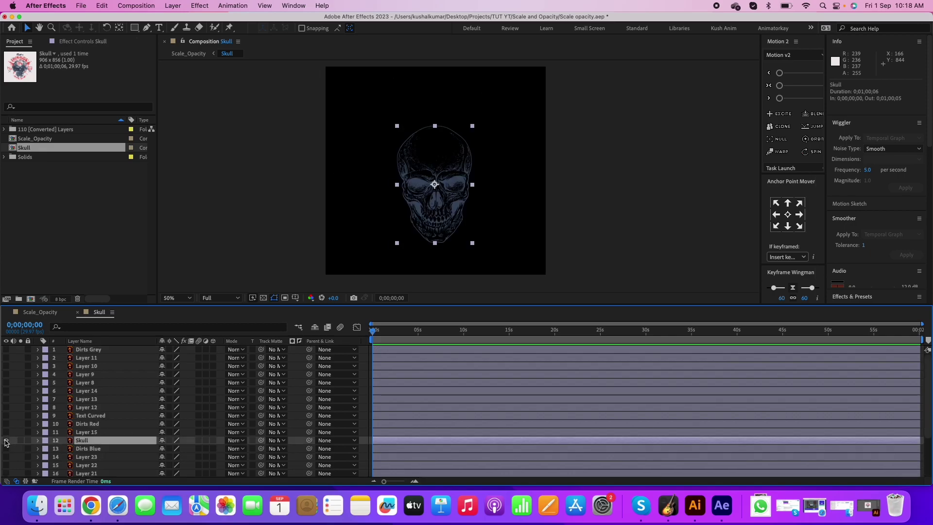
pyautogui.scroll(-3, 6, 443)
pyautogui.click(7, 472)
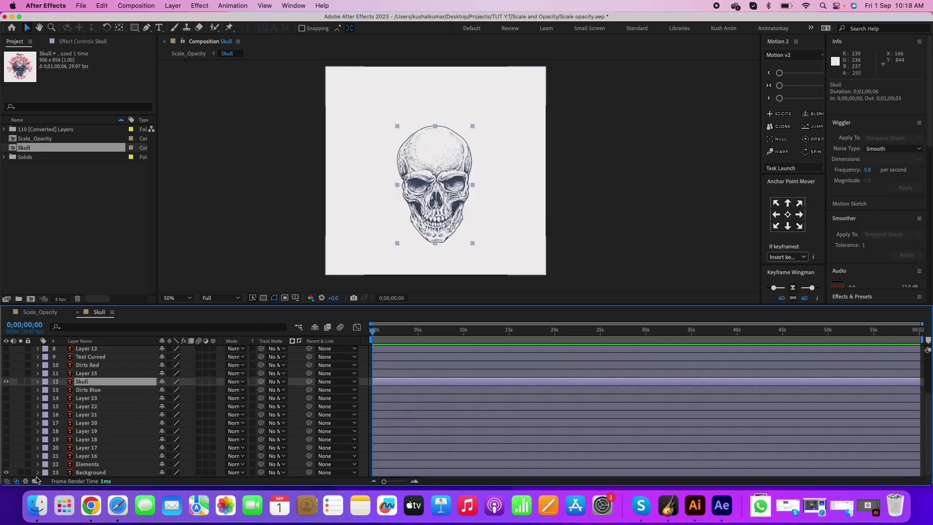
pyautogui.click(28, 473)
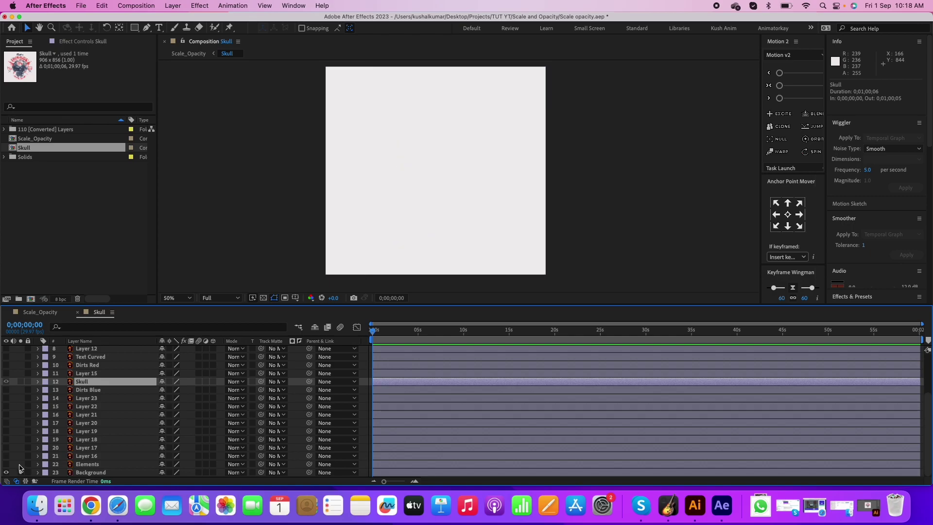
# - Zoom the timeline to the first seconds, return near the start, and reveal Skull's Scale
pyautogui.moveTo(922, 324); pyautogui.dragTo(399, 323)
pyautogui.moveTo(416, 323); pyautogui.dragTo(507, 323)
pyautogui.click(412, 331)
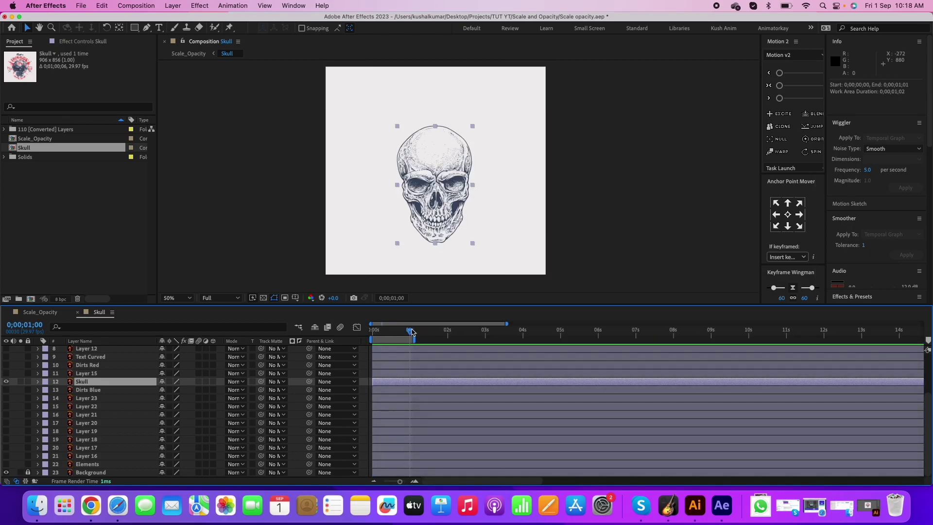
pyautogui.moveTo(413, 332); pyautogui.dragTo(348, 332)
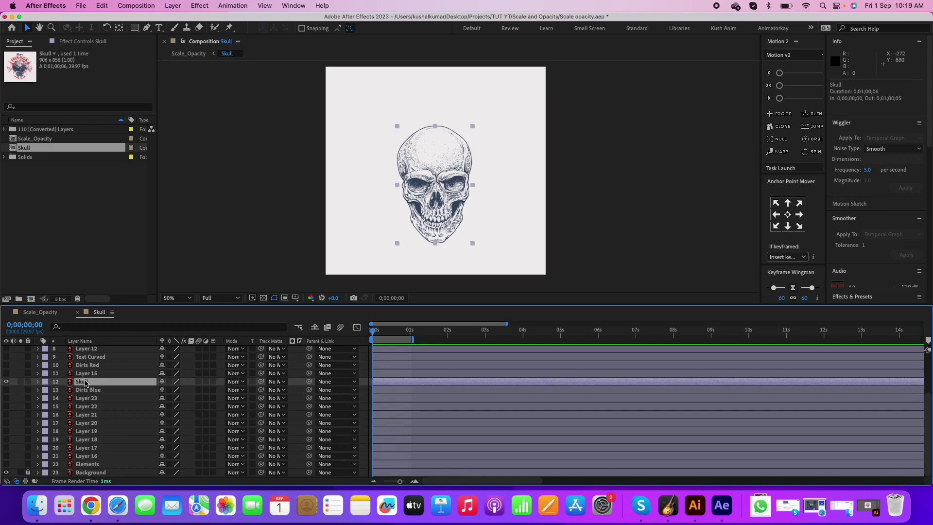
pyautogui.press('s')
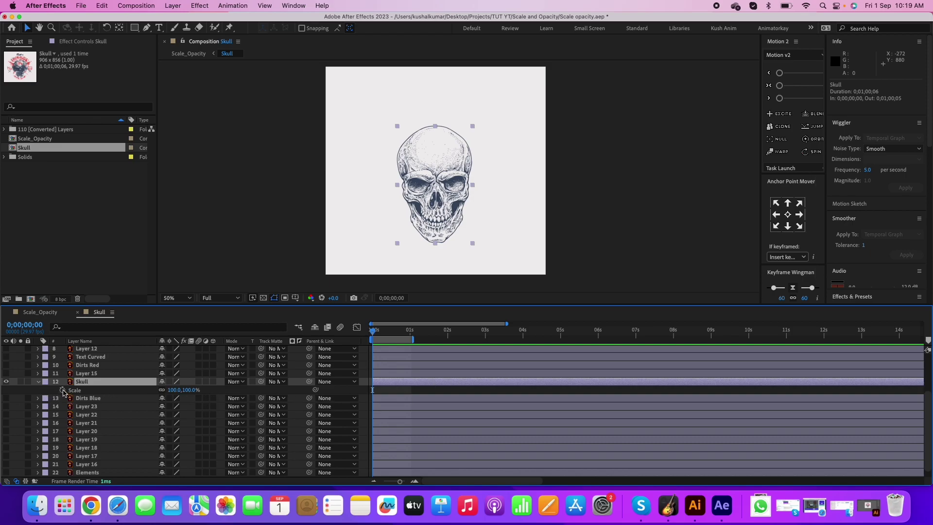
# - Add Skull Scale keyframes at frames 0, 12 and 22
pyautogui.click(64, 390)
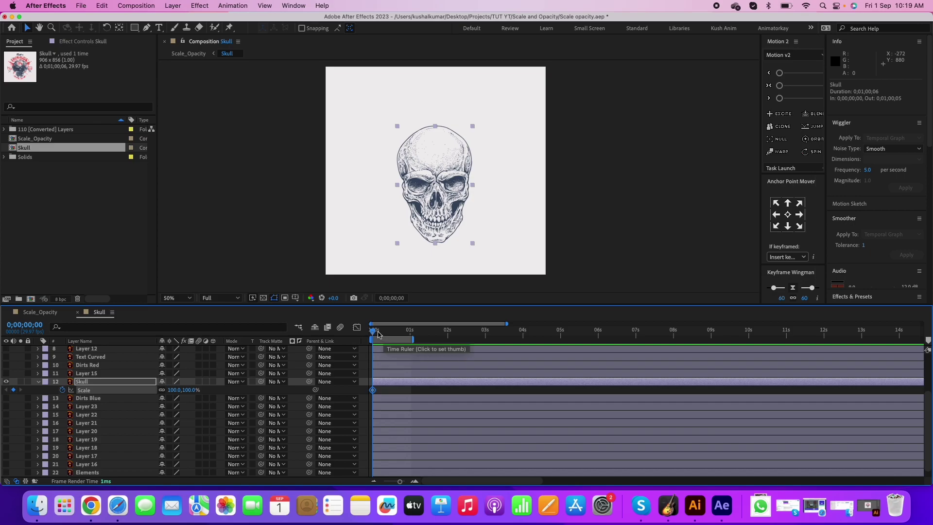
pyautogui.click(375, 334)
pyautogui.moveTo(376, 334); pyautogui.dragTo(388, 334)
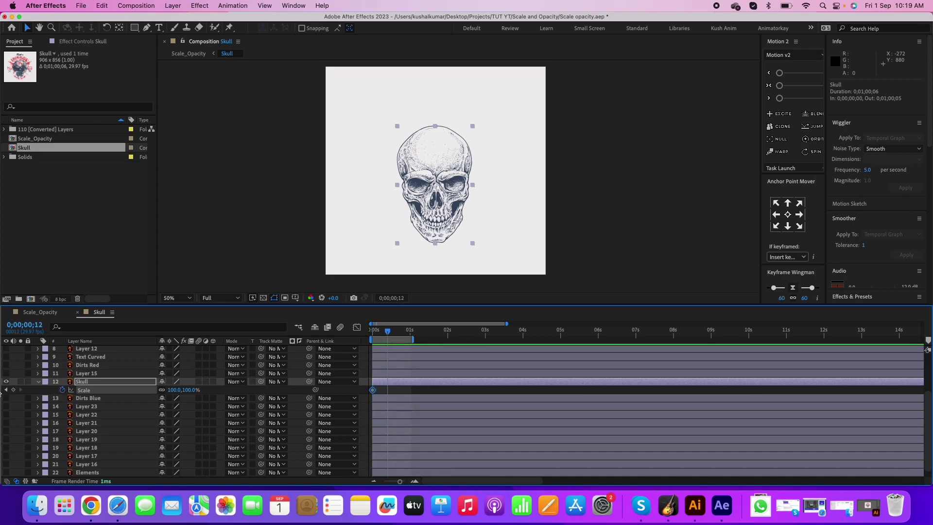
pyautogui.click(13, 390)
pyautogui.moveTo(389, 334); pyautogui.dragTo(400, 334)
pyautogui.click(13, 391)
# - Set the Scale keyframes to 0% at frame 0 and 110% at frame 12, then preview
pyautogui.press('Home')
pyautogui.click(174, 390)
pyautogui.press('Return')
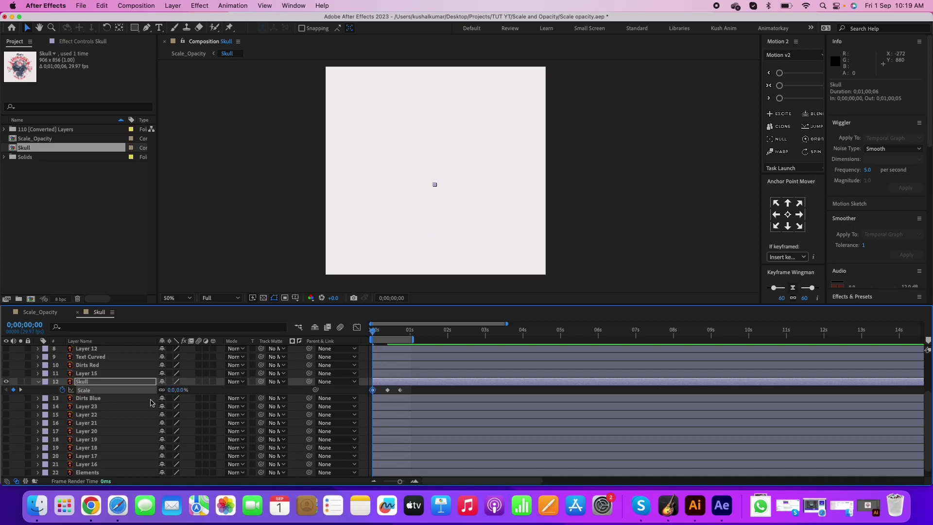
pyautogui.click(21, 389)
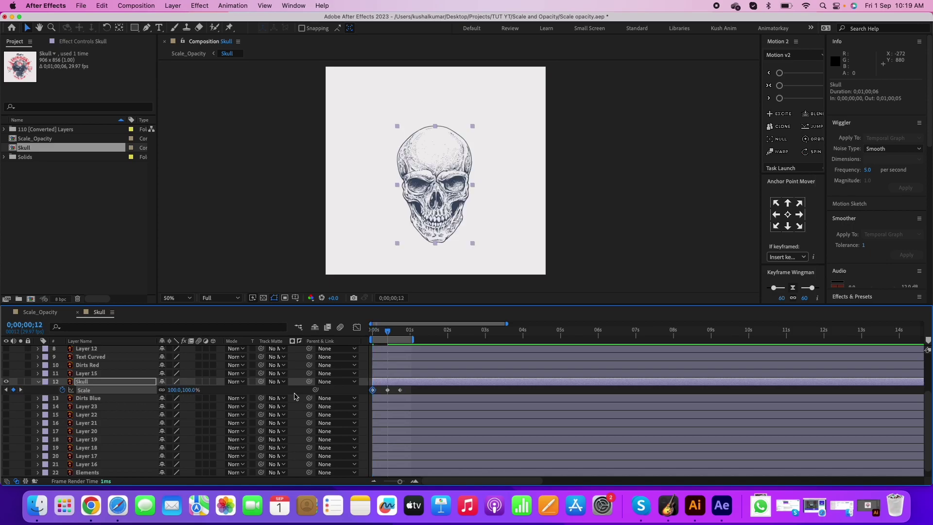
pyautogui.click(175, 389)
pyautogui.write('110')
pyautogui.press('Return')
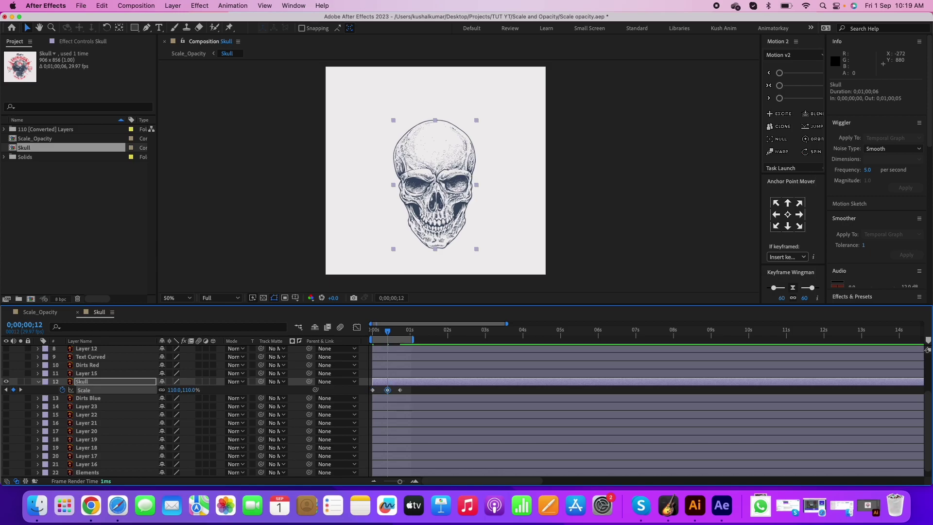
pyautogui.press('space')
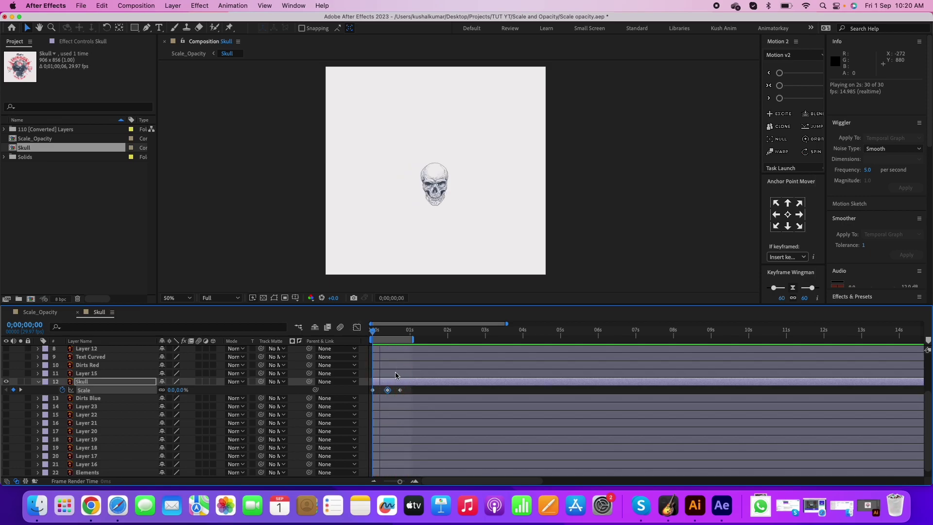
pyautogui.press('space')
# - Apply Easy Ease to all three Scale keyframes and preview the eased pop-in
pyautogui.press('=')
pyautogui.press('=')
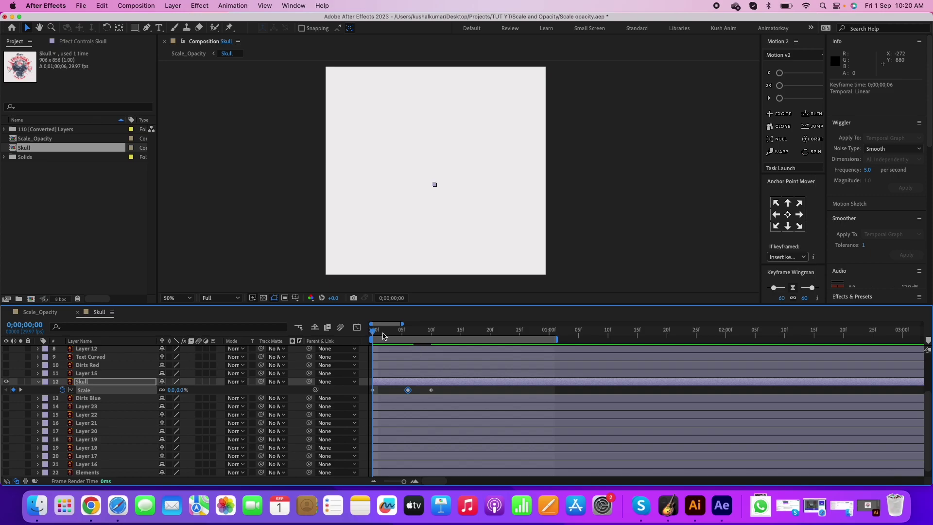
pyautogui.click(526, 330)
pyautogui.moveTo(447, 387); pyautogui.dragTo(299, 411)
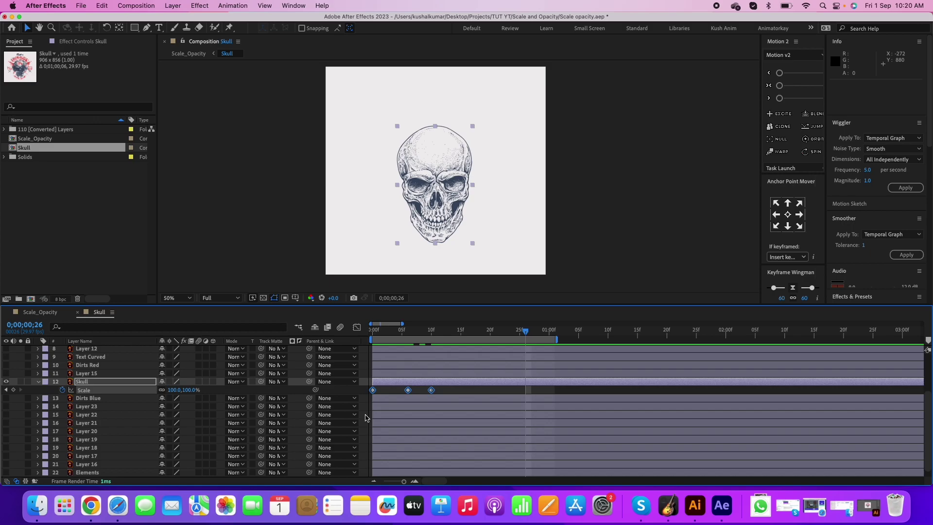
pyautogui.press('F9')
pyautogui.press('Home')
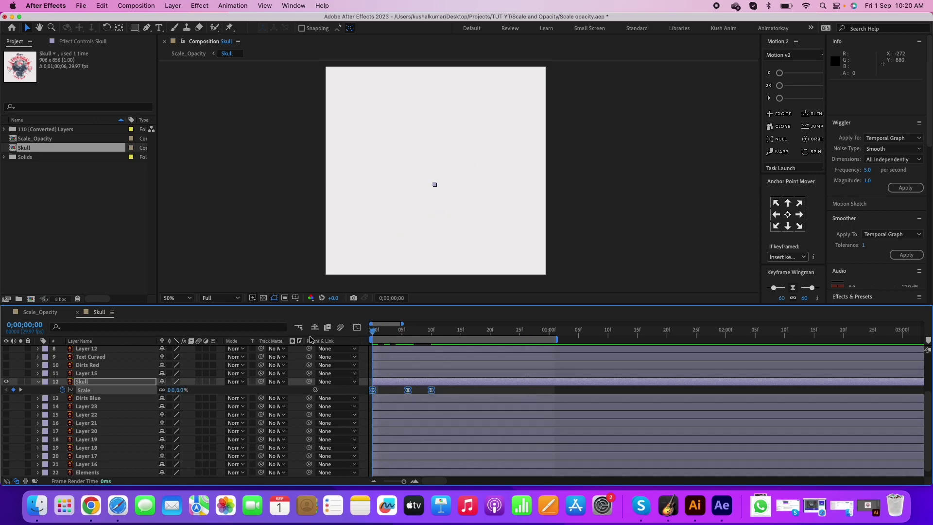
pyautogui.press('space')
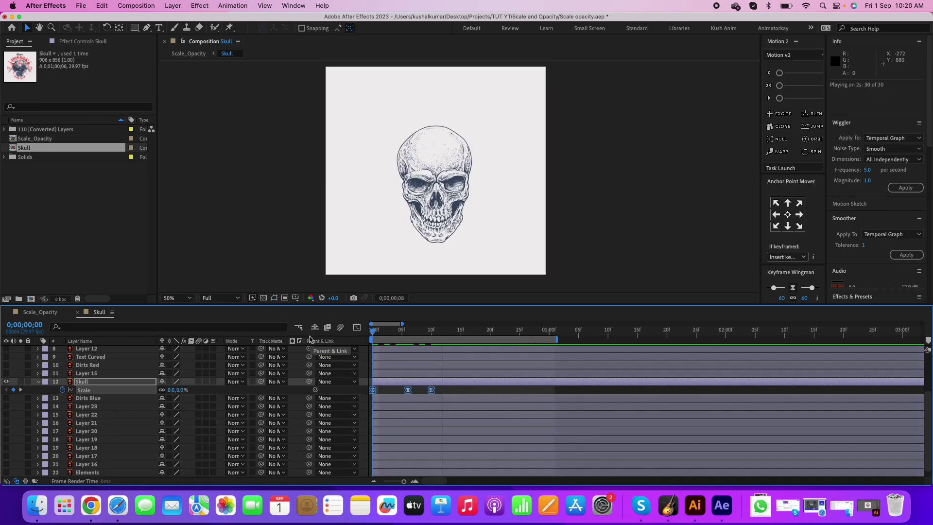
pyautogui.press('space')
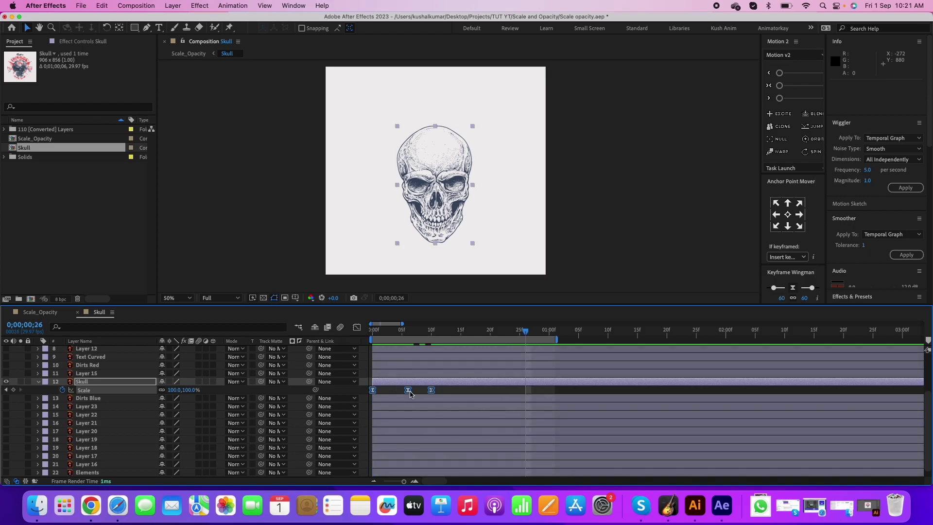
# - Make the Layer 15 headphones visible and start an Opacity keyframe at frame 10
pyautogui.scroll(1, 112, 392)
pyautogui.click(7, 382)
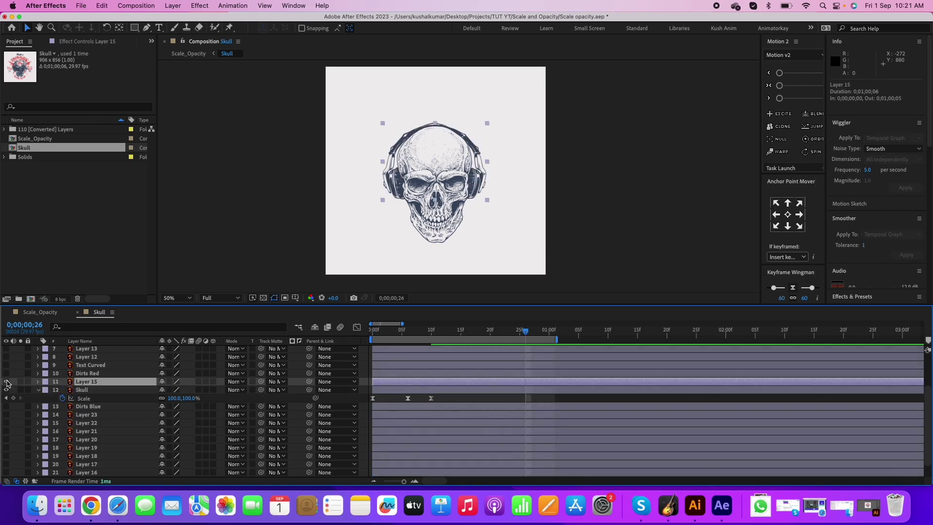
pyautogui.moveTo(373, 335); pyautogui.dragTo(430, 337)
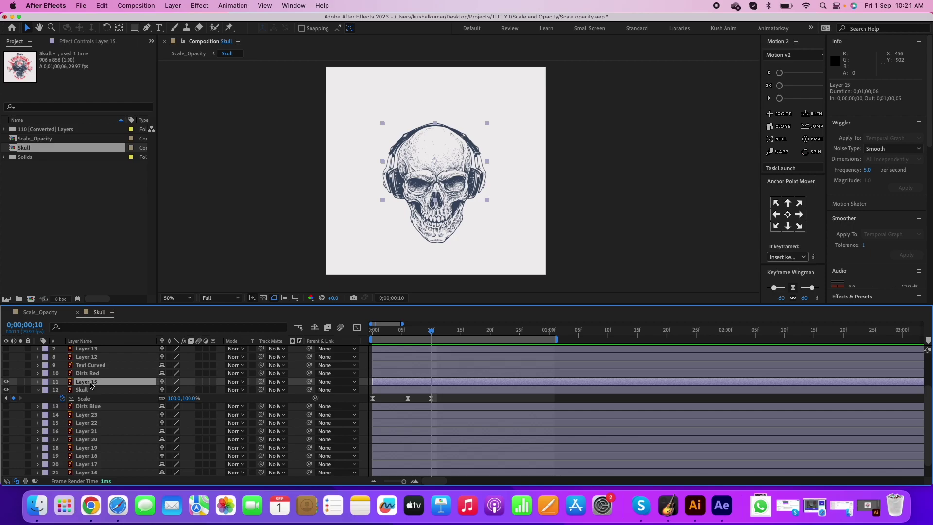
pyautogui.press('t')
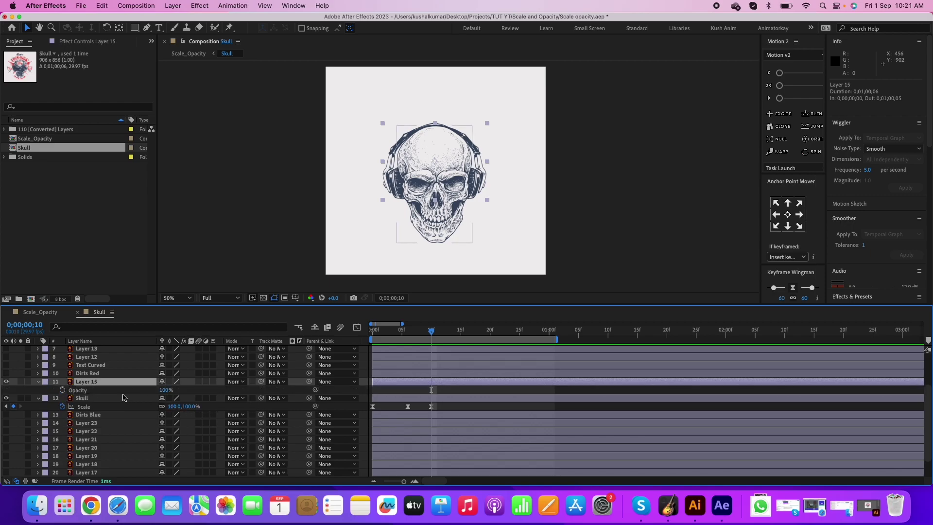
pyautogui.click(63, 390)
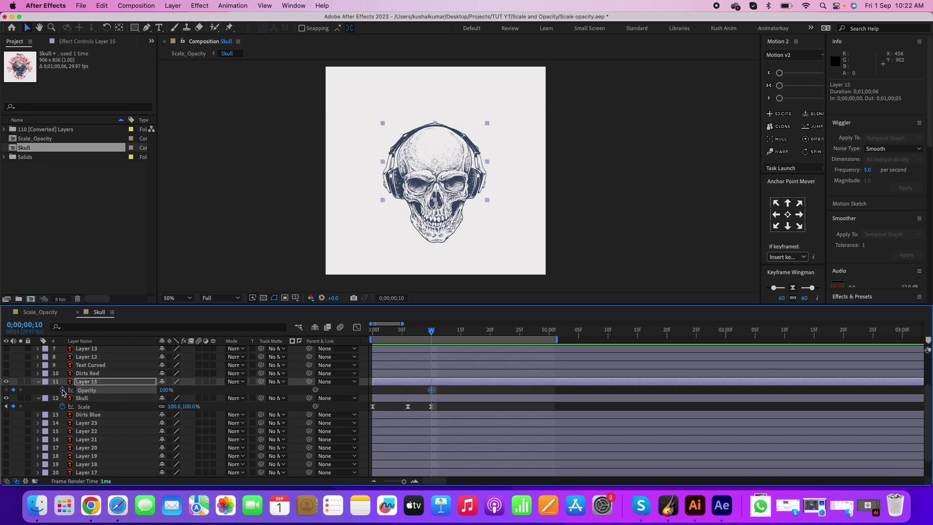
# - Add a 100% Opacity keyframe at frame 16, set frame 10 to 0%, and preview
pyautogui.click(466, 341)
pyautogui.click(13, 390)
pyautogui.click(6, 390)
pyautogui.click(168, 390)
pyautogui.press('Return')
pyautogui.press('Home')
pyautogui.press('space')
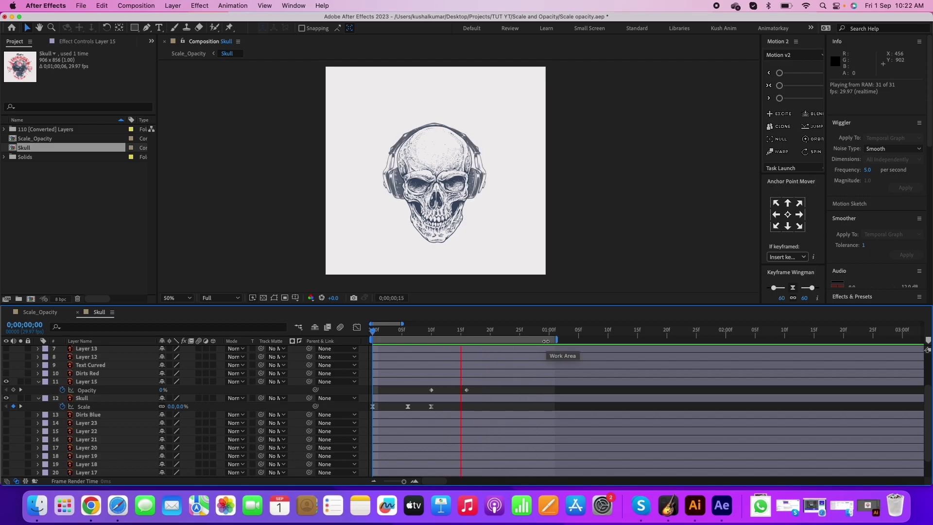
# - Move the 100% Opacity keyframe to frame 13 and preview the shorter fade-in
pyautogui.press('space')
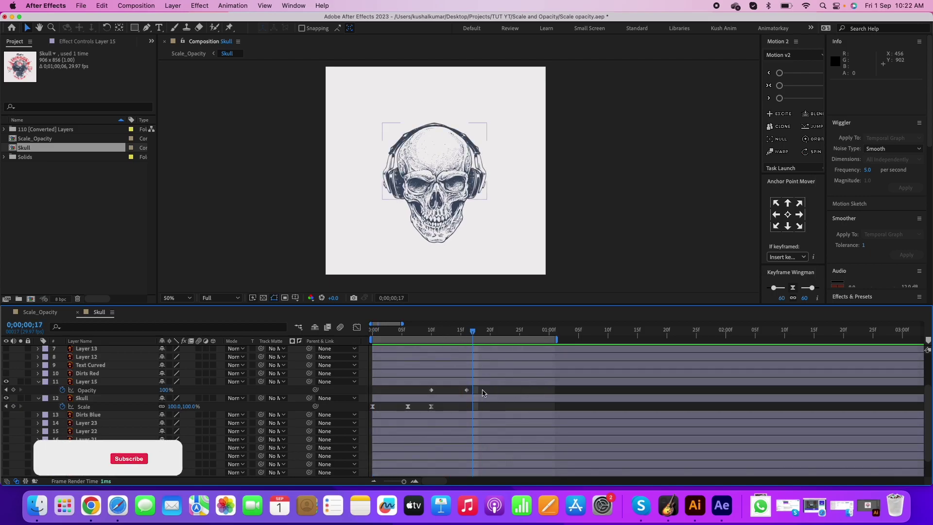
pyautogui.moveTo(466, 390); pyautogui.dragTo(449, 389)
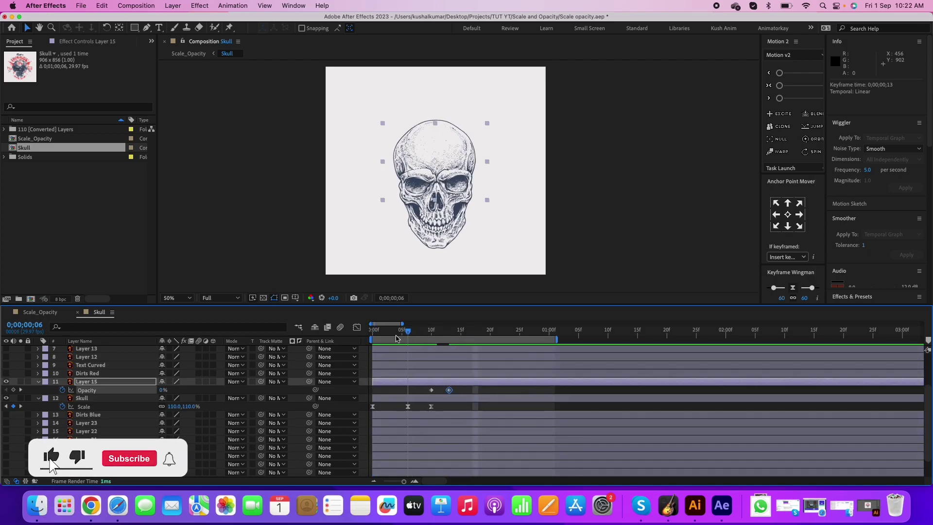
pyautogui.press('Home')
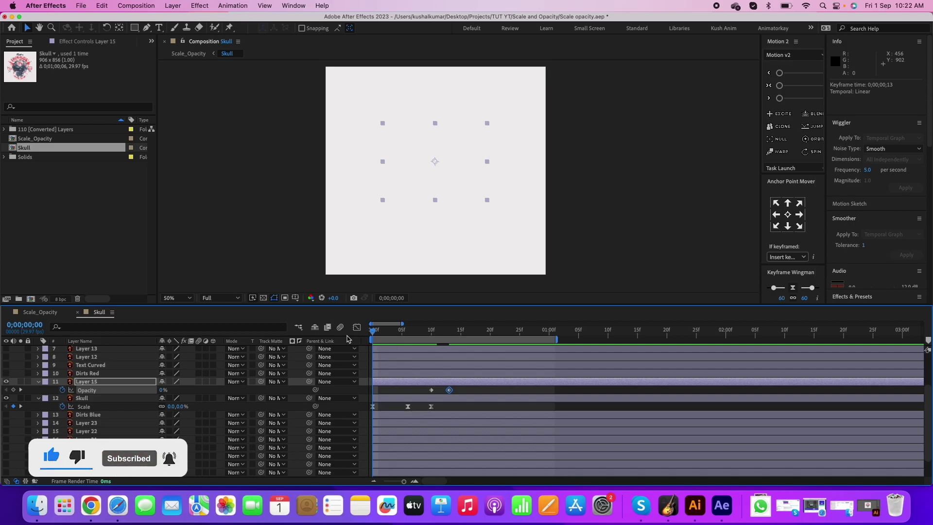
pyautogui.press('space')
pyautogui.press('space')
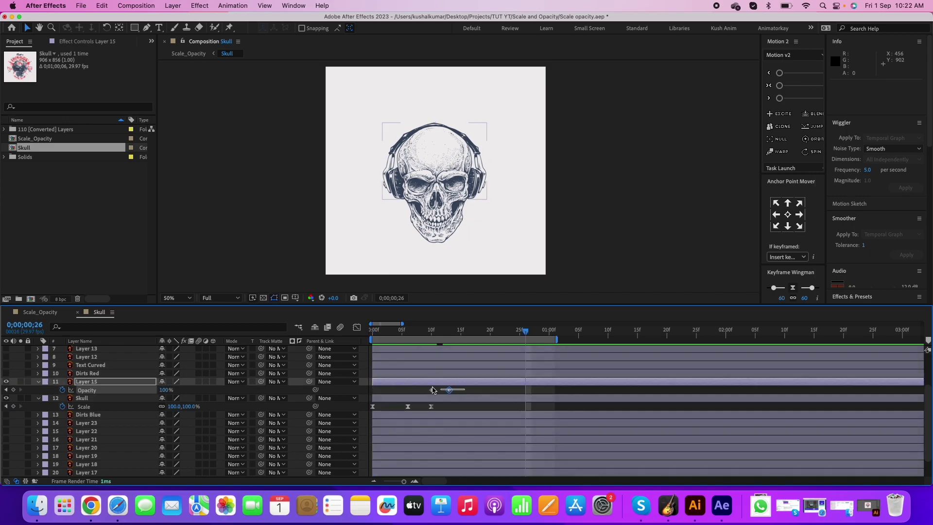
# - Ease the headphones' Opacity keyframes and bring the hidden badge elements back into view
pyautogui.moveTo(431, 391)
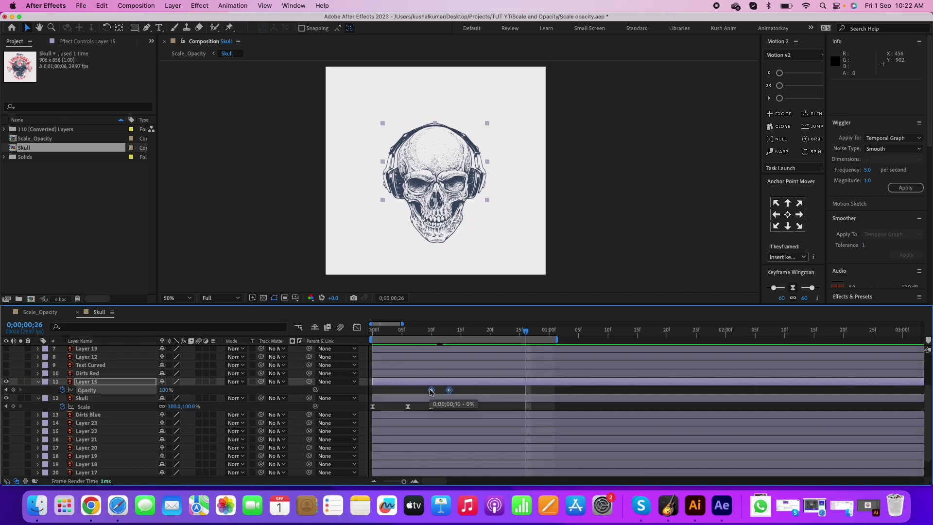
pyautogui.moveTo(431, 392); pyautogui.dragTo(478, 408)
pyautogui.press('F9')
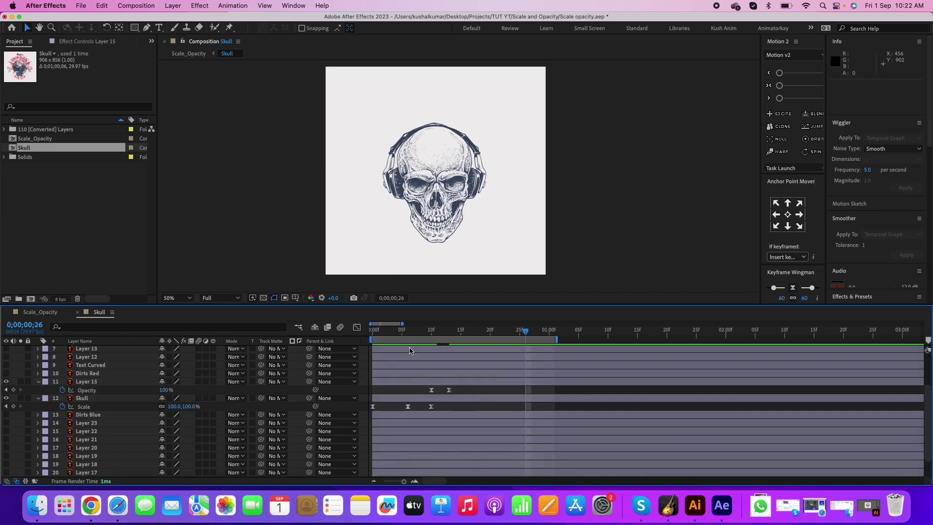
pyautogui.click(461, 331)
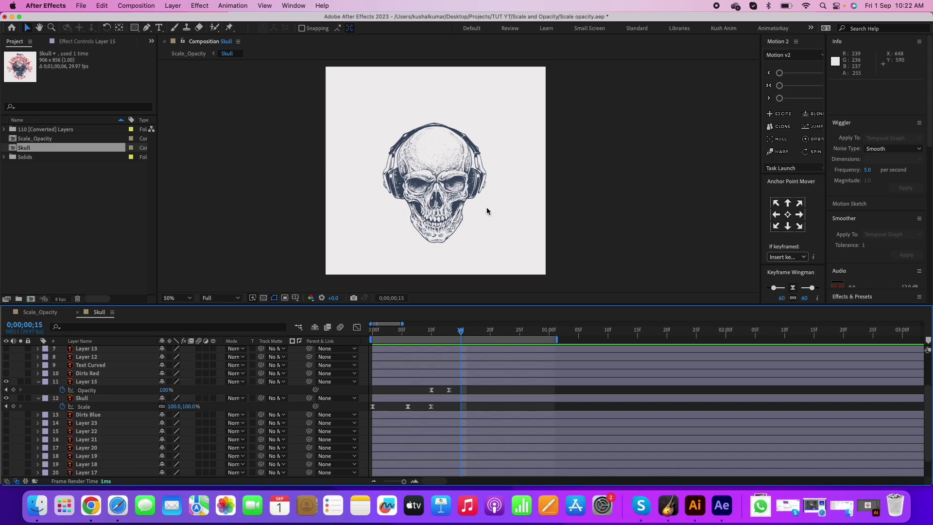
pyautogui.press('super+z')
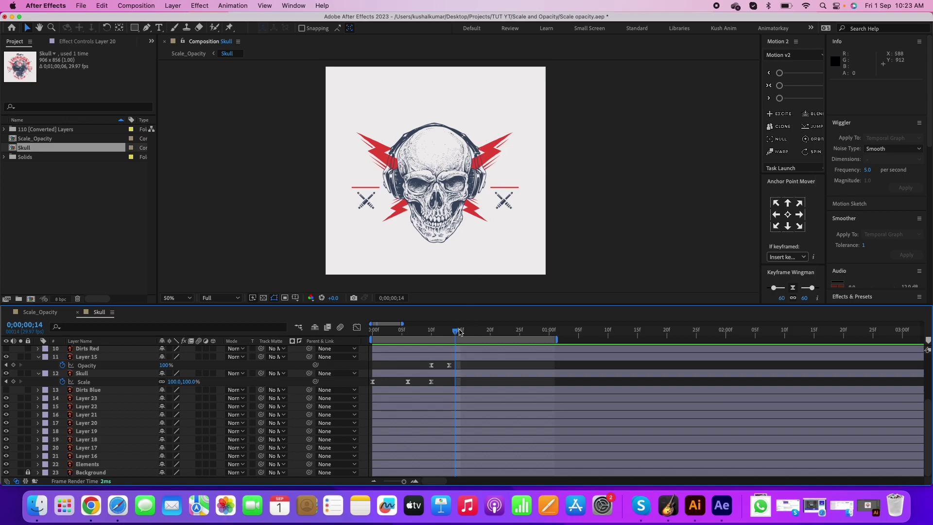
# - At frame 13, reveal Layer 20's Scale and keep it at 100% after a trial shrink
pyautogui.press('j')
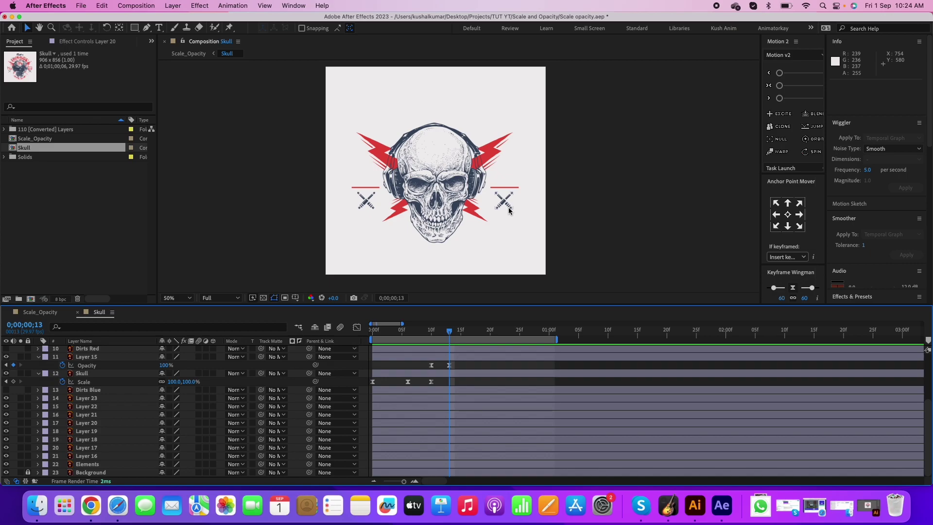
pyautogui.click(40, 423)
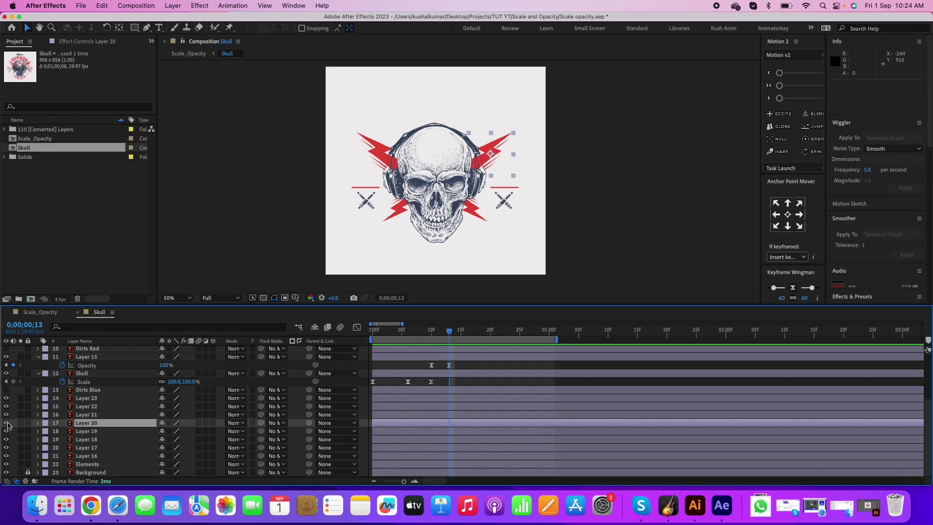
pyautogui.press('s')
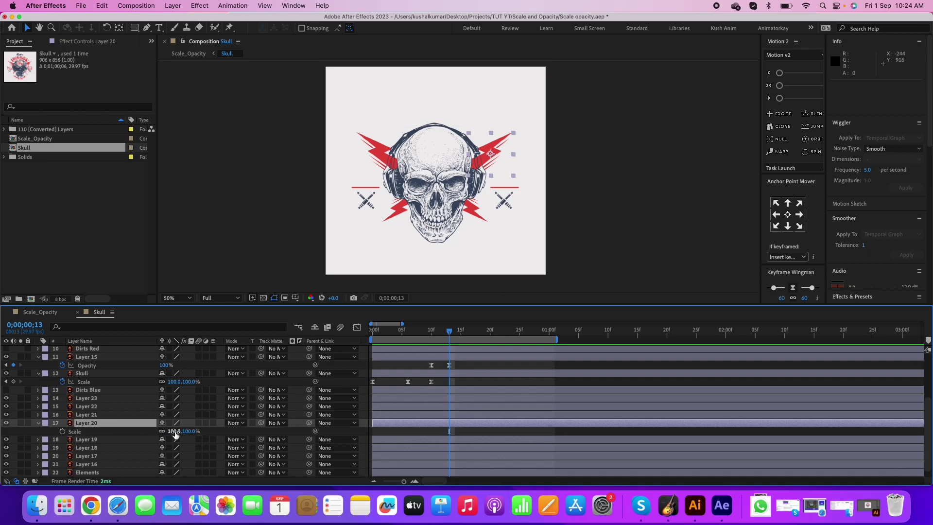
pyautogui.moveTo(176, 431); pyautogui.dragTo(139, 431)
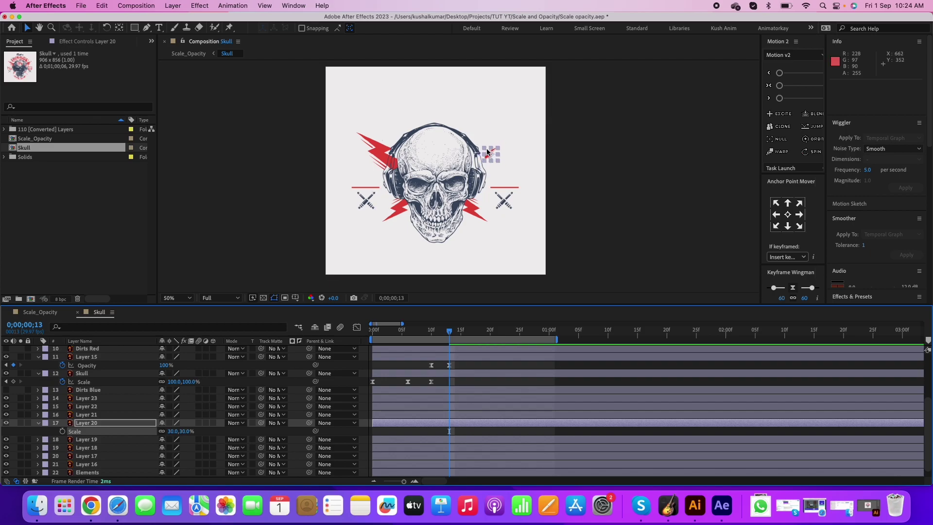
pyautogui.scroll(2, 498, 154)
pyautogui.scroll(-2, 490, 155)
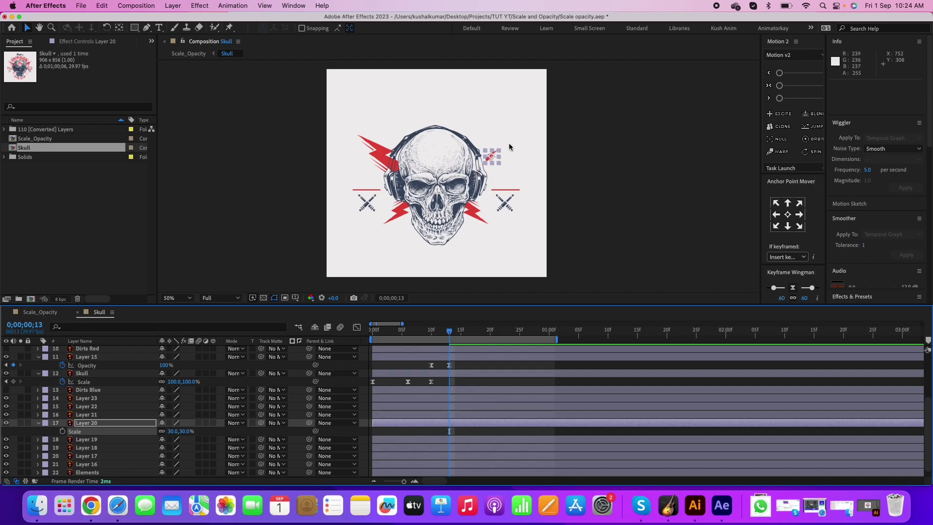
pyautogui.press('cmd+z')
# - Move Layer 20's anchor point down and left of the dots with the Pan Behind tool
pyautogui.scroll(2, 494, 167)
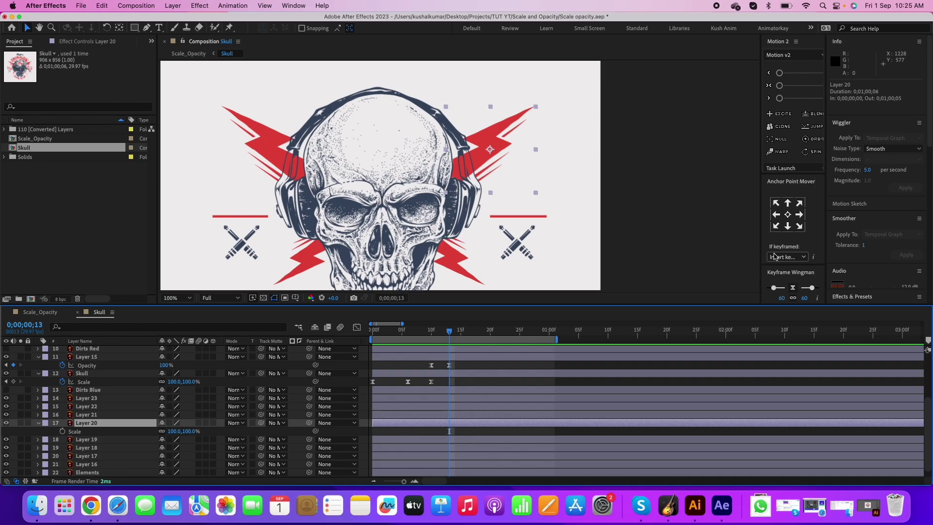
pyautogui.click(776, 227)
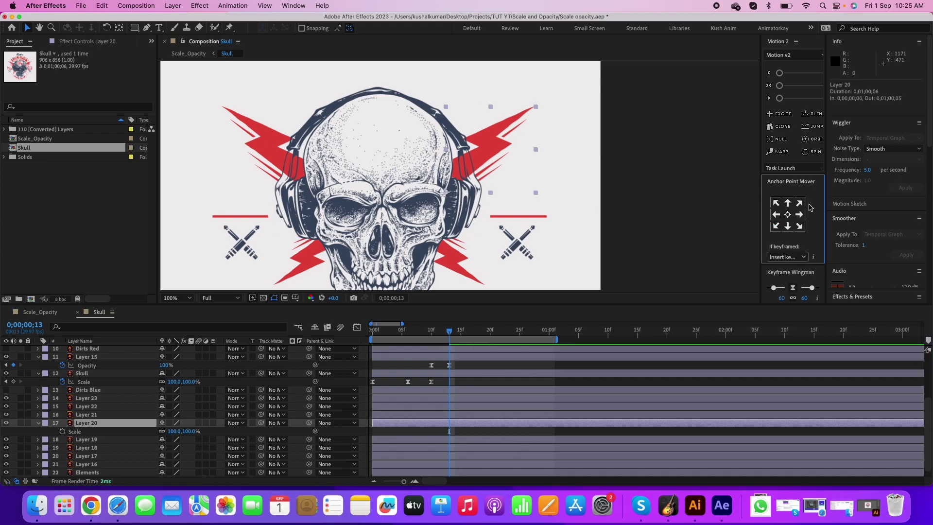
pyautogui.press('super+z')
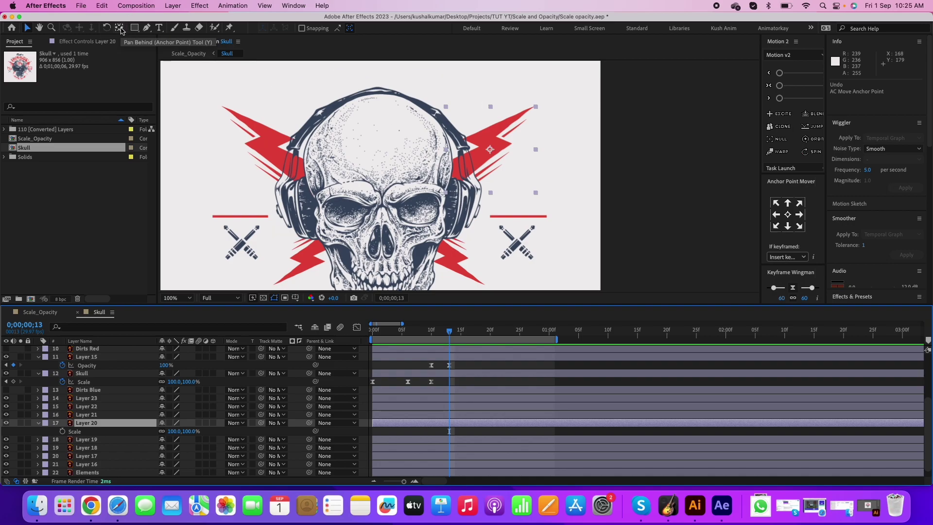
pyautogui.click(121, 29)
pyautogui.moveTo(490, 149); pyautogui.dragTo(445, 193)
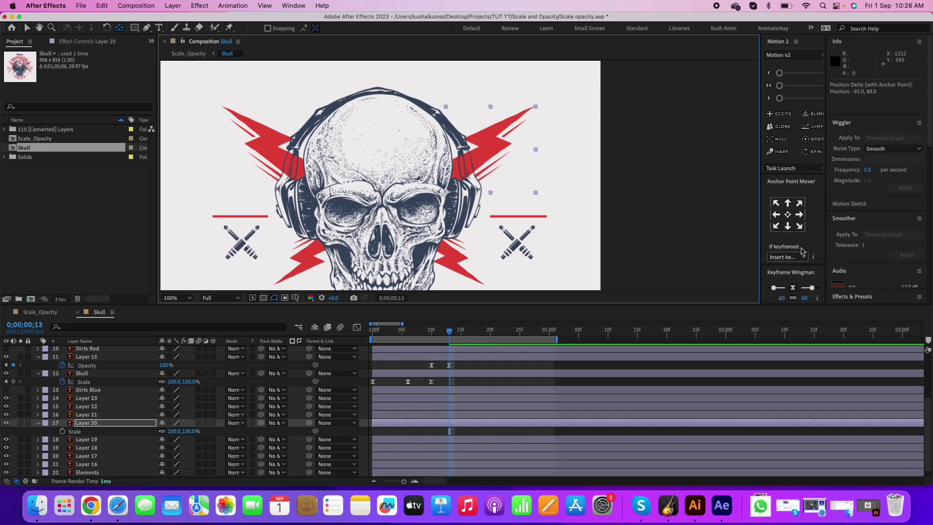
pyautogui.scroll(-2, 753, 223)
# - Add Layer 20 Scale keyframes at frames 13, 17 and 20
pyautogui.click(62, 431)
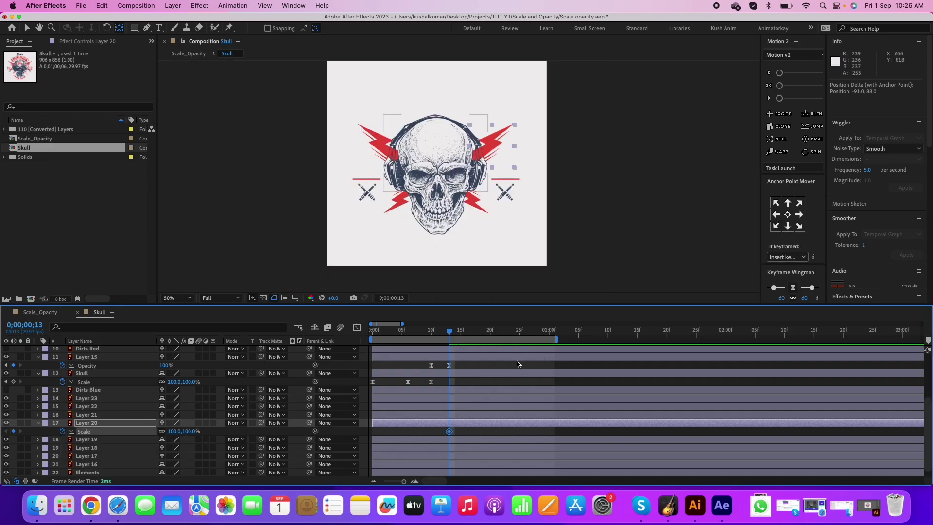
pyautogui.click(475, 333)
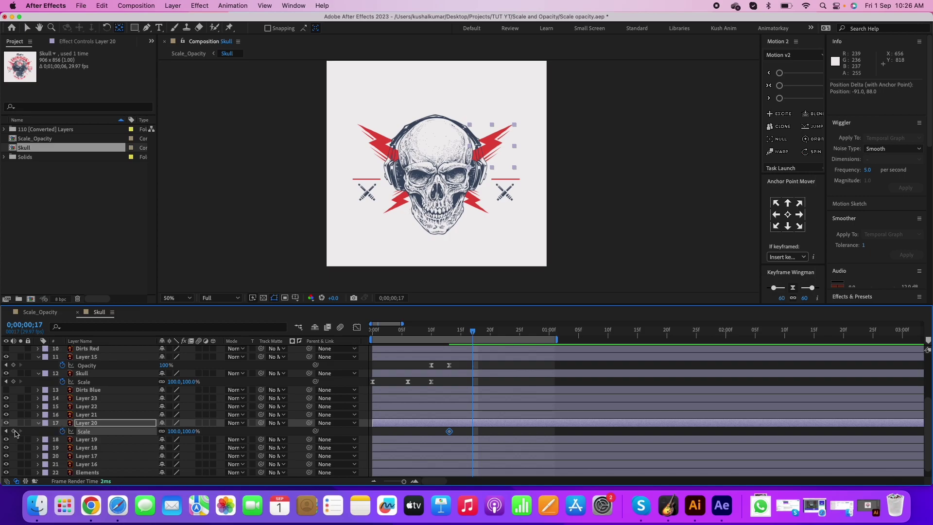
pyautogui.click(14, 432)
pyautogui.click(487, 339)
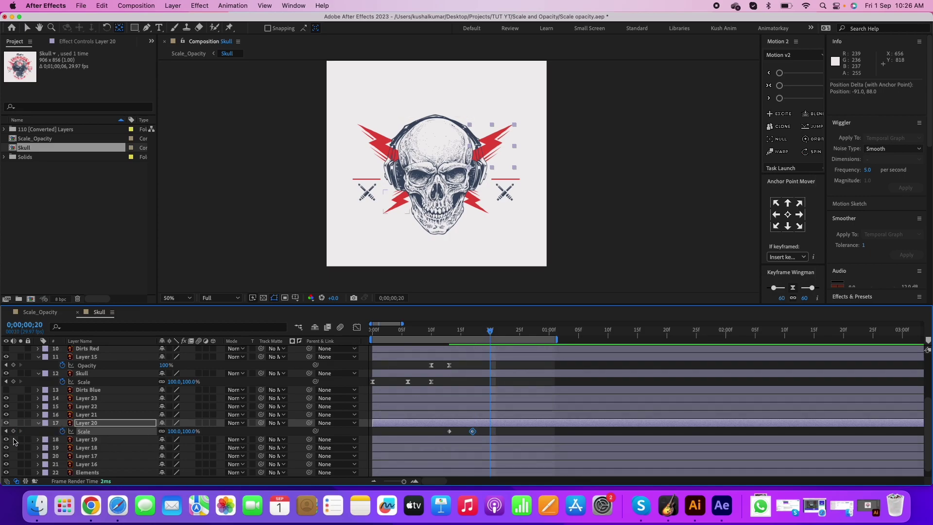
pyautogui.click(13, 431)
# - Set Layer 20's Scale to 0% at frame 13 and 10% at frame 17, keeping 100% at frame 20
pyautogui.click(6, 432)
pyautogui.click(6, 431)
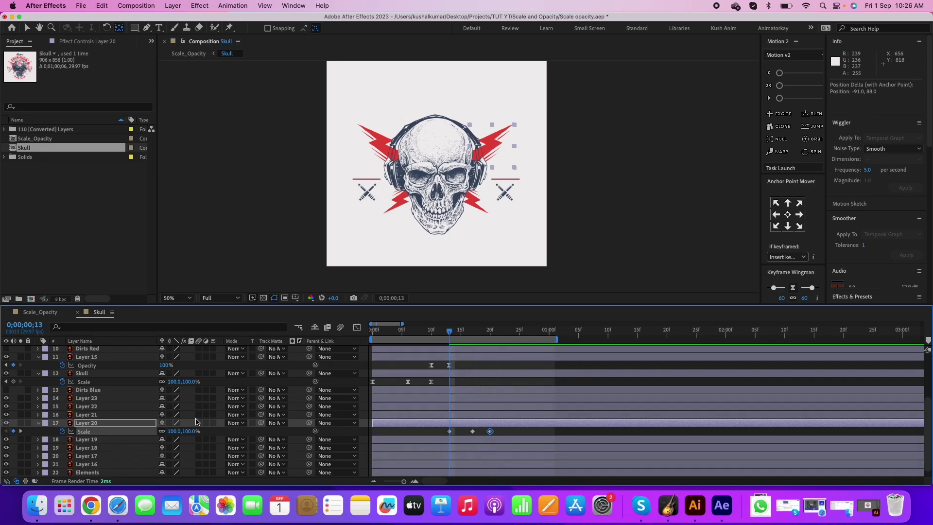
pyautogui.click(168, 432)
pyautogui.write('0')
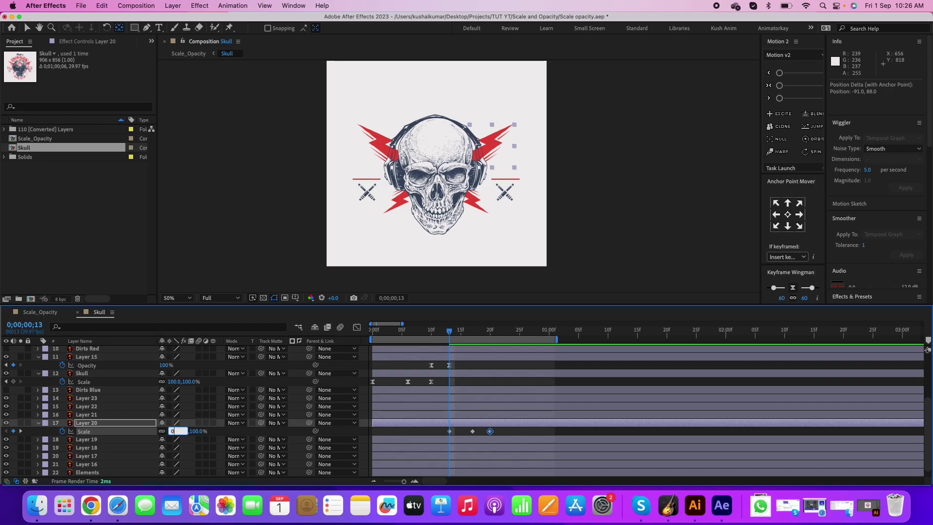
pyautogui.press('Return')
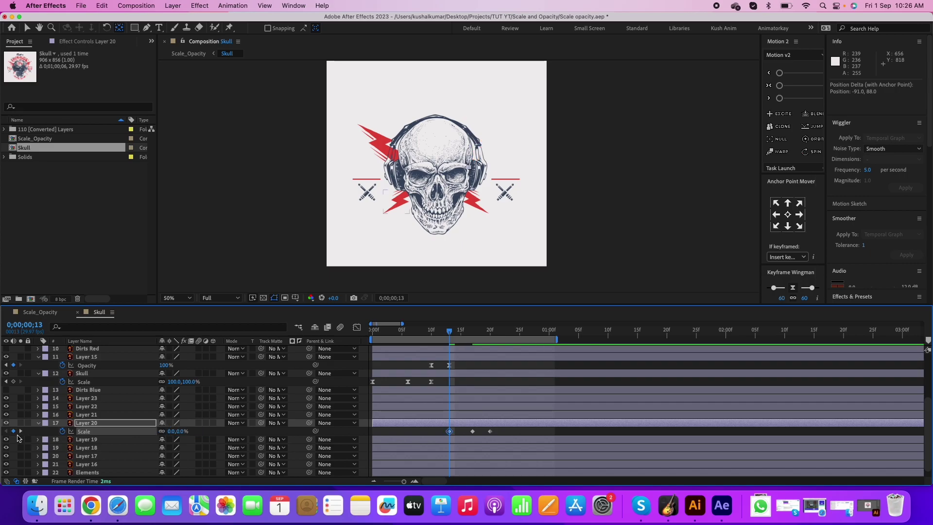
pyautogui.click(21, 431)
pyautogui.click(170, 431)
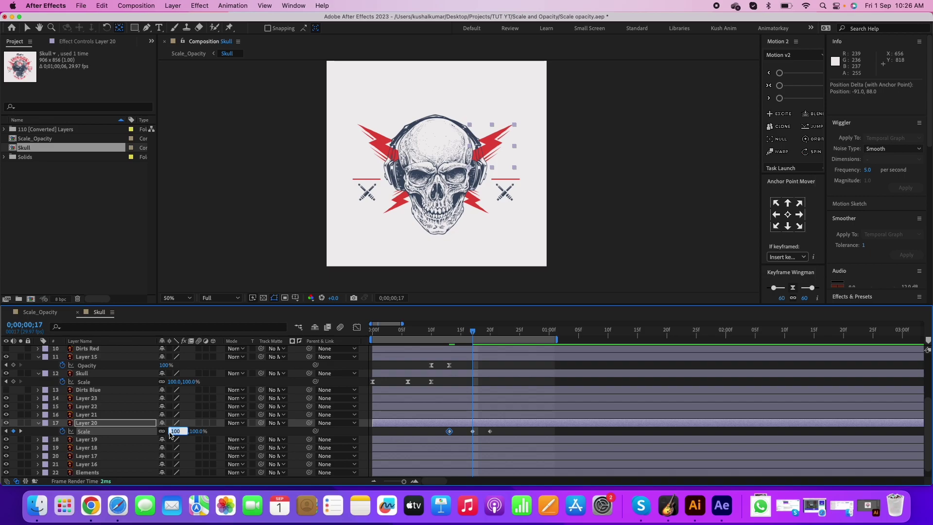
pyautogui.write('10')
pyautogui.press('Return')
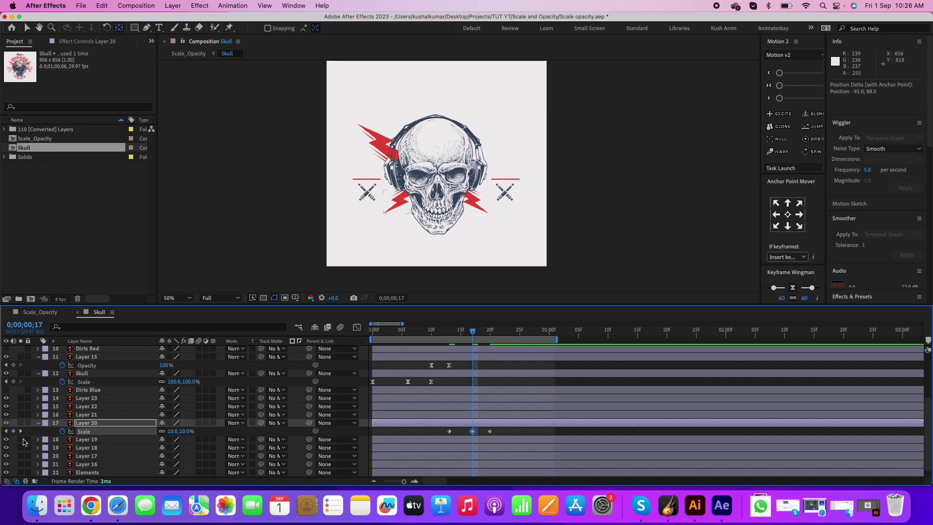
pyautogui.click(20, 431)
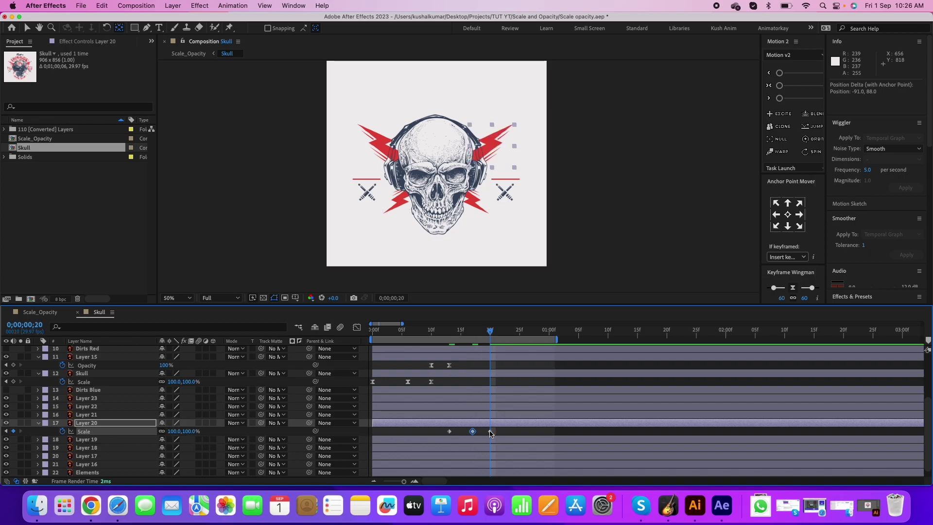
# - Apply Easy Ease to the three Layer 20 Scale keyframes and preview from the start
pyautogui.moveTo(503, 427); pyautogui.dragTo(412, 454)
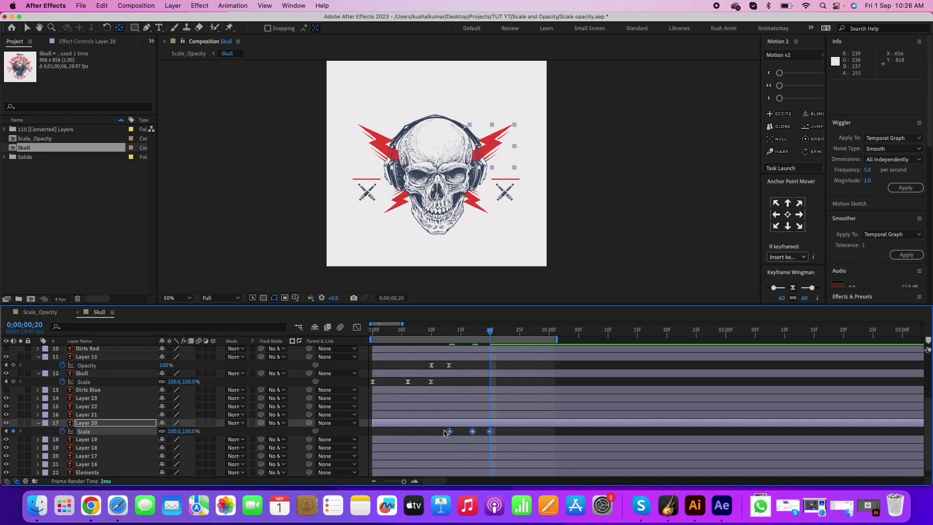
pyautogui.press('F9')
pyautogui.press('Home')
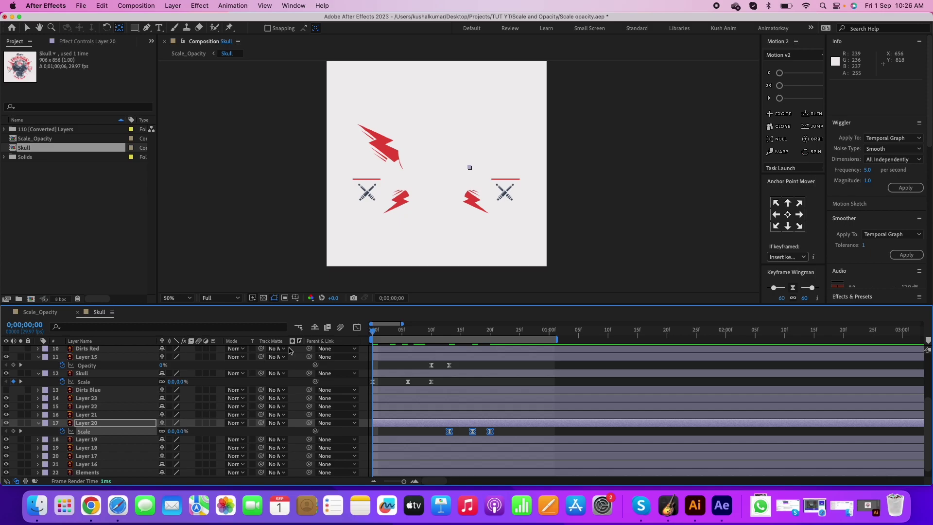
pyautogui.press('space')
# - Shift the Scale keyframes earlier to span frames 6–12 and preview the bolt pop-in
pyautogui.scroll(2, 457, 426)
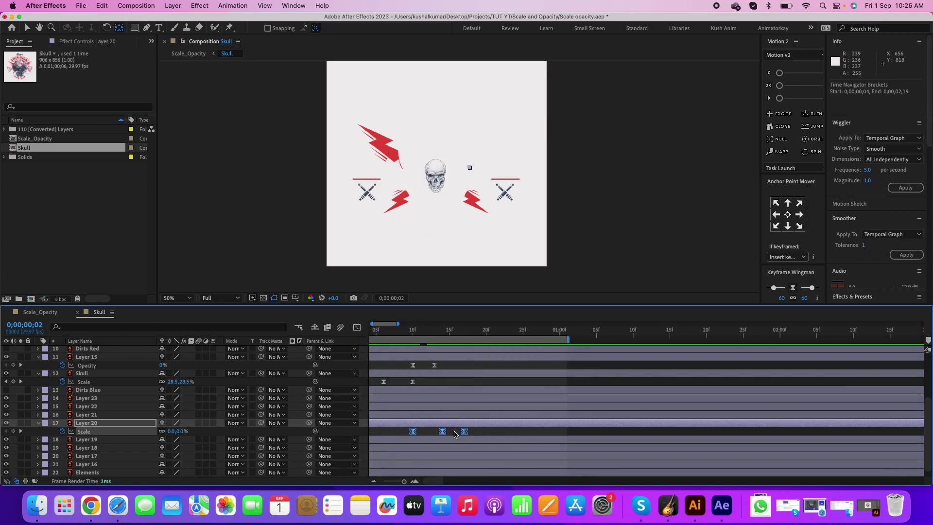
pyautogui.moveTo(433, 428)
pyautogui.mouseDown()
pyautogui.moveTo(478, 439)
pyautogui.moveTo(445, 436)
pyautogui.mouseUp()
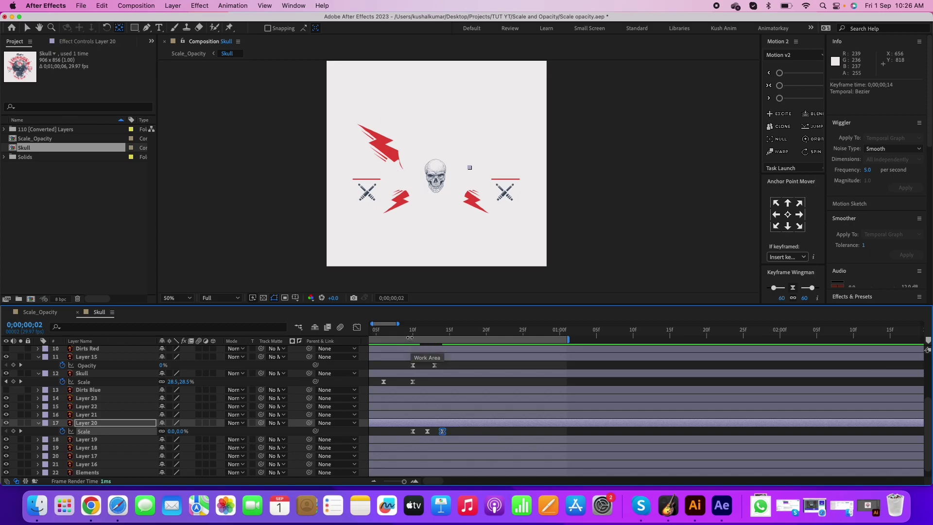
pyautogui.press('space')
pyautogui.scroll(-2, 418, 351)
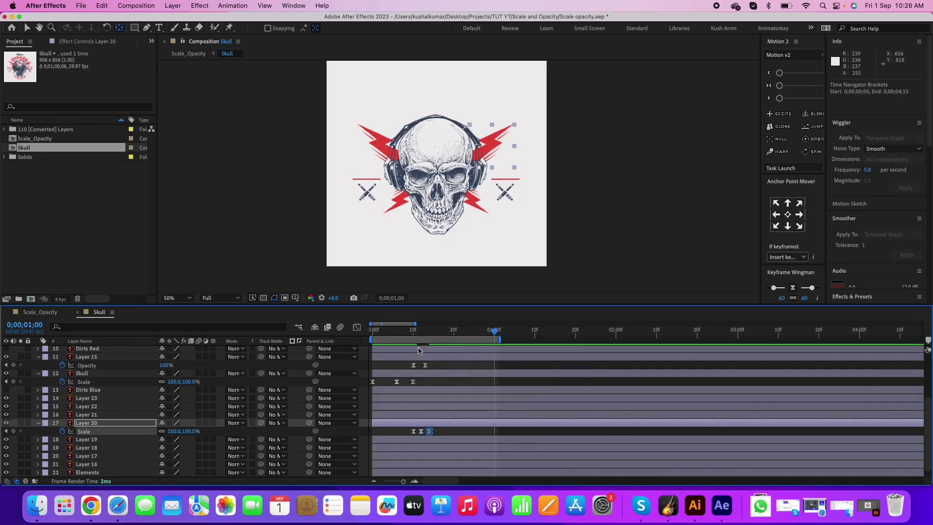
pyautogui.press('Home')
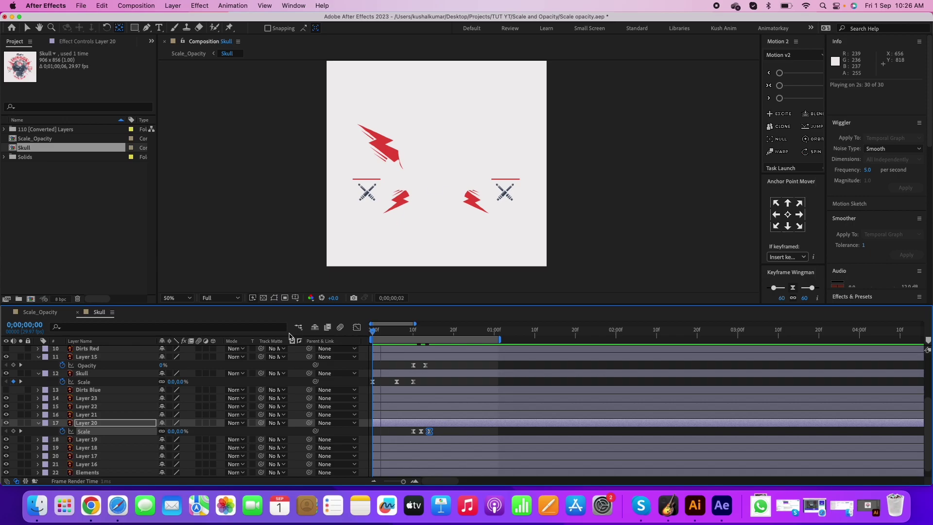
pyautogui.moveTo(374, 331); pyautogui.dragTo(420, 335)
pyautogui.scroll(1, 410, 336)
pyautogui.scroll(2, 384, 334)
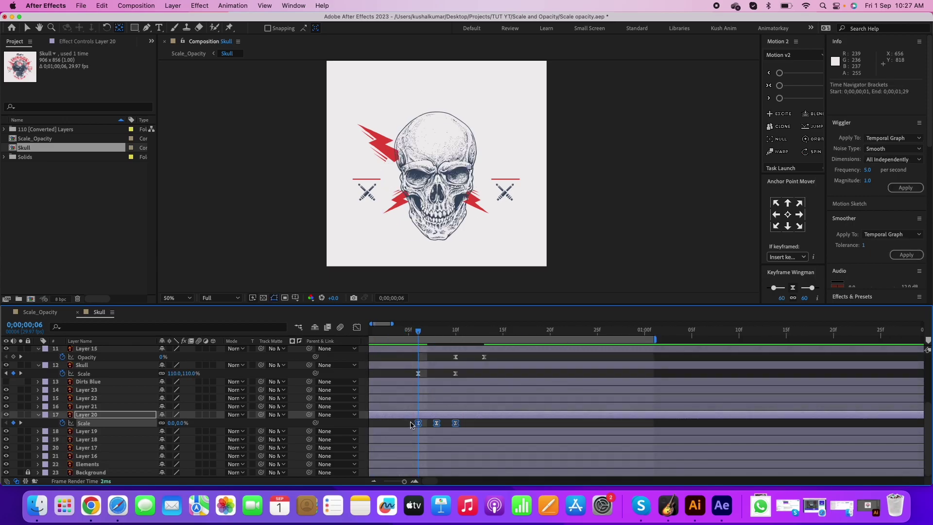
pyautogui.moveTo(411, 425); pyautogui.dragTo(459, 431)
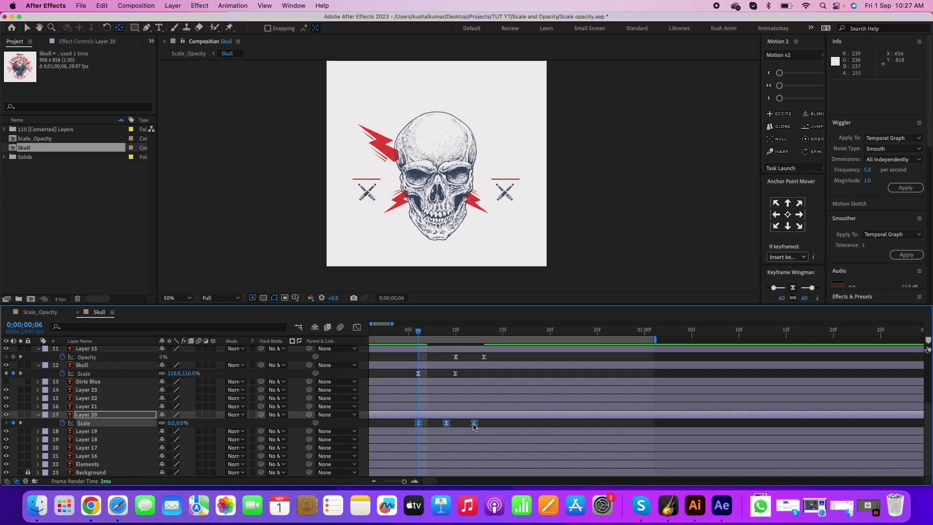
pyautogui.press('space')
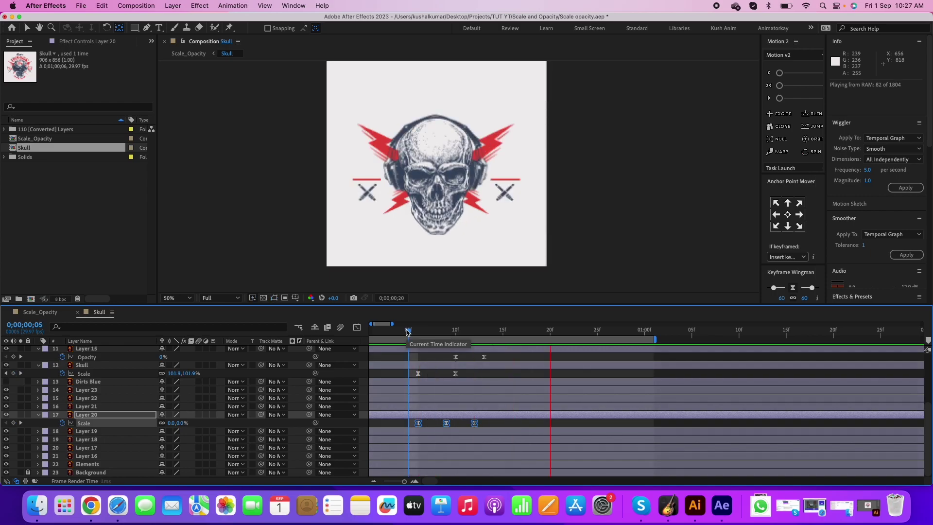
pyautogui.scroll(-3, 408, 335)
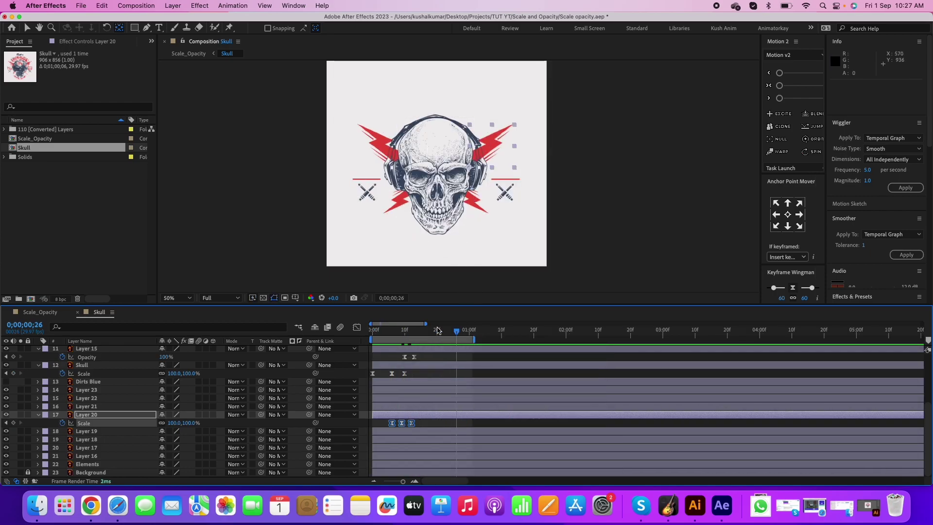
pyautogui.press('=')
# - Paste the scale pop-in keyframes onto Layer 19 and give them Easy Ease
pyautogui.press('j')
pyautogui.press('j')
pyautogui.press('j')
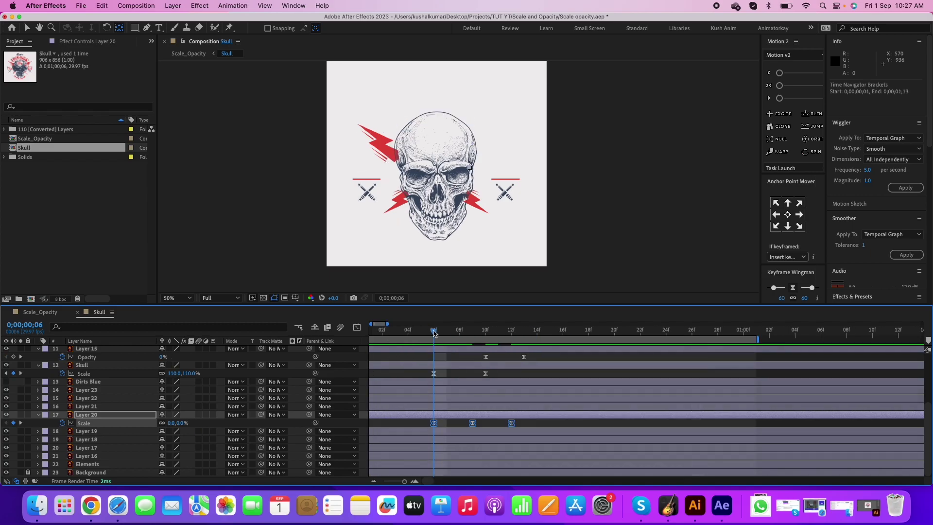
pyautogui.click(87, 431)
pyautogui.press('s')
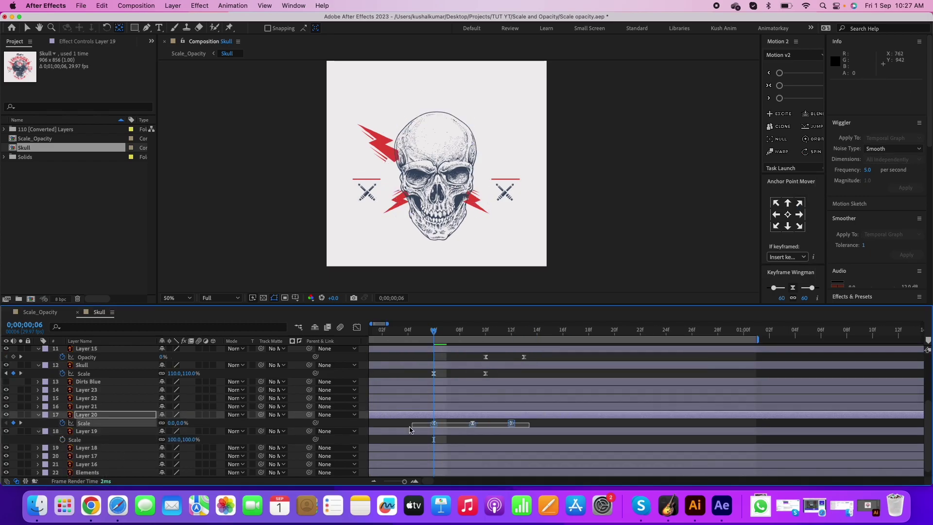
pyautogui.scroll(-2, 387, 268)
pyautogui.press('super+v')
pyautogui.press('k')
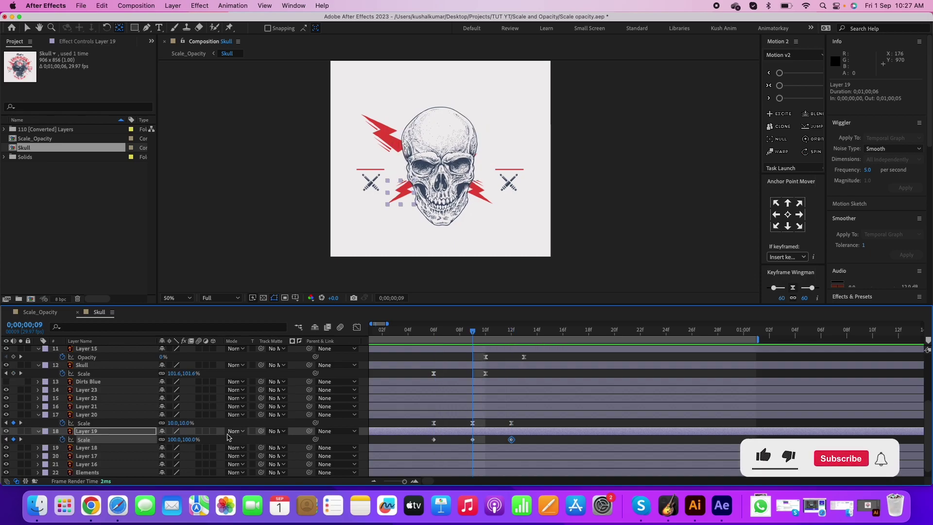
pyautogui.click(83, 440)
pyautogui.press('F9')
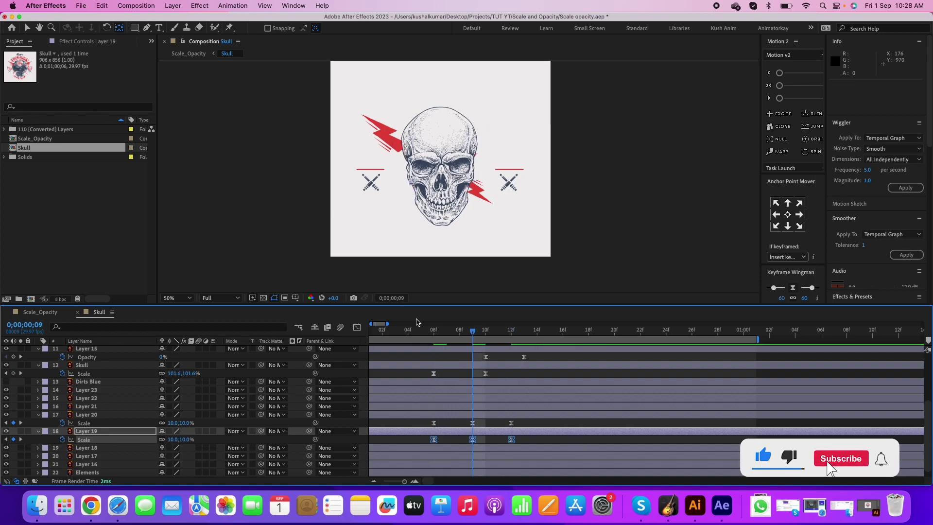
pyautogui.press('j')
pyautogui.scroll(-1, 440, 423)
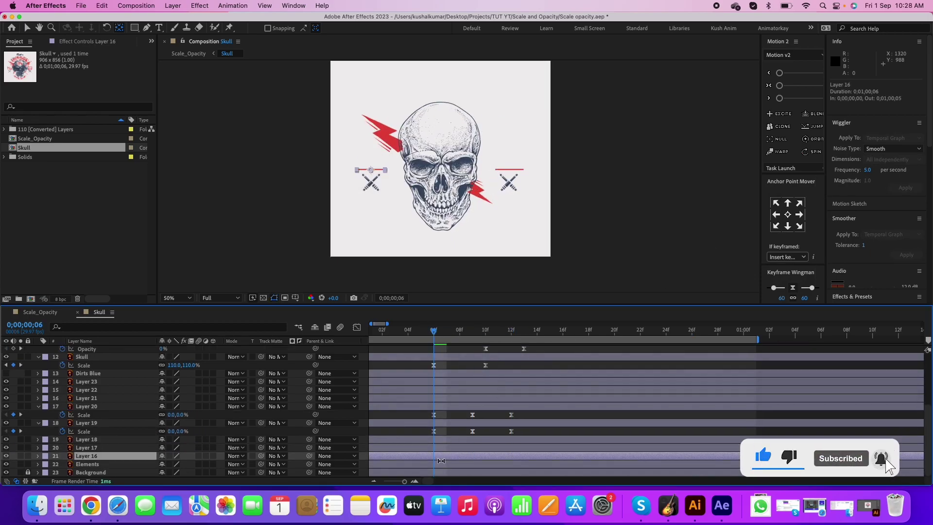
pyautogui.press('v')
# - Paste the eased scale pop-in onto Layers 21 and 18 and preview it
pyautogui.click(437, 401)
pyautogui.keyDown('super'); pyautogui.click(437, 440); pyautogui.keyUp('super')
pyautogui.press('s')
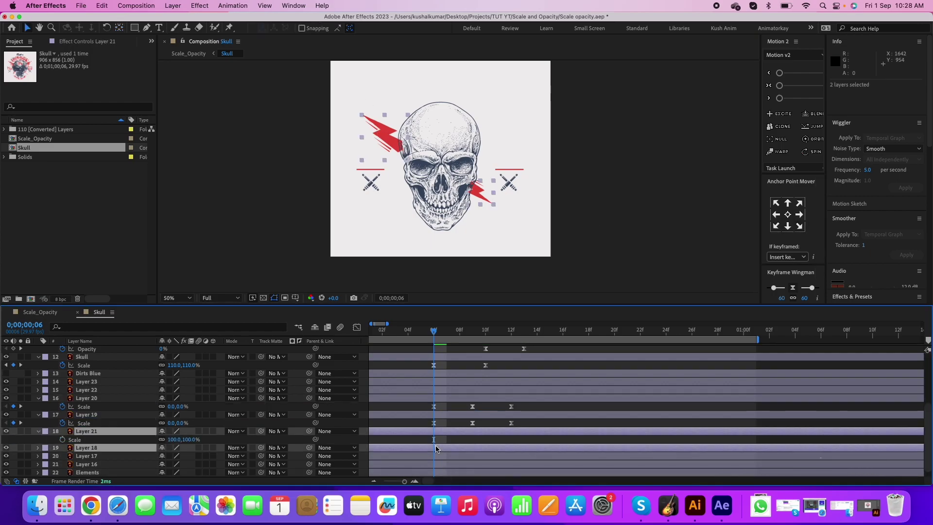
pyautogui.hotkey('alt', 'shift', 's')
pyautogui.press('k')
pyautogui.press('super+v')
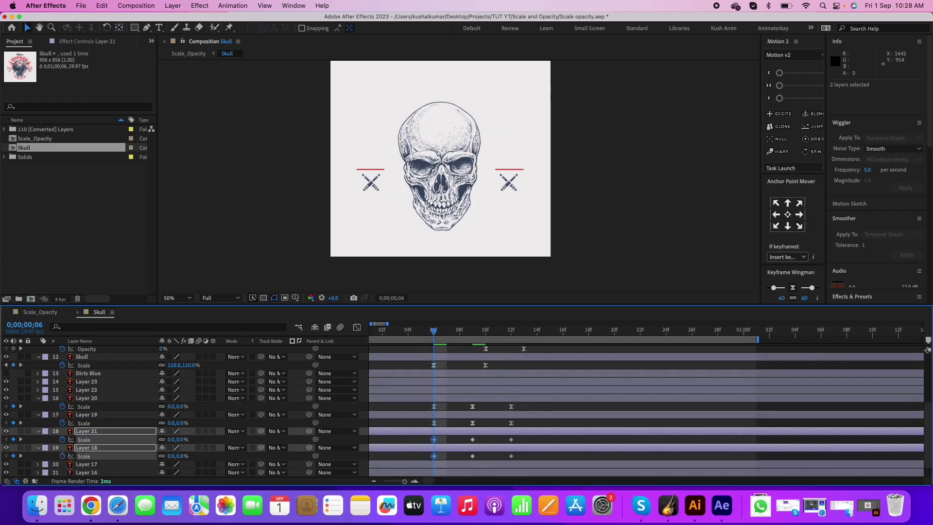
pyautogui.press('F9')
pyautogui.press('space')
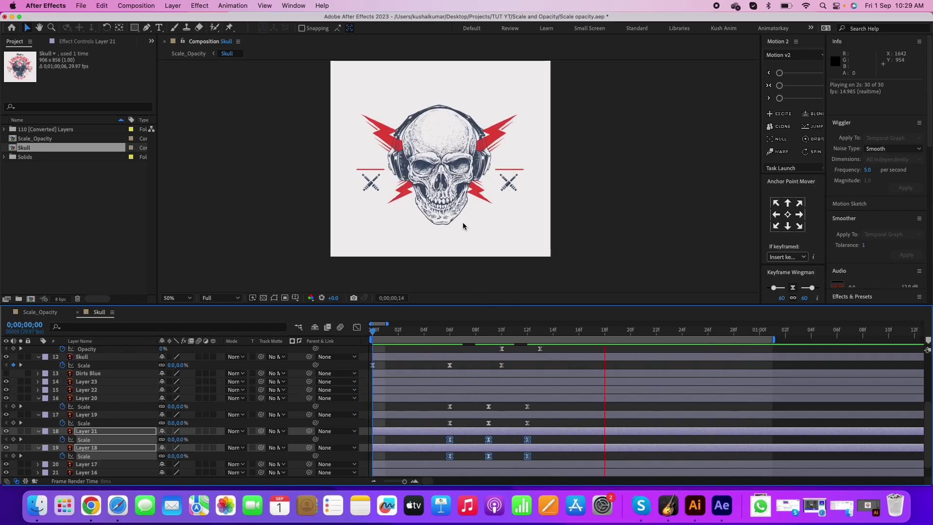
pyautogui.press('space')
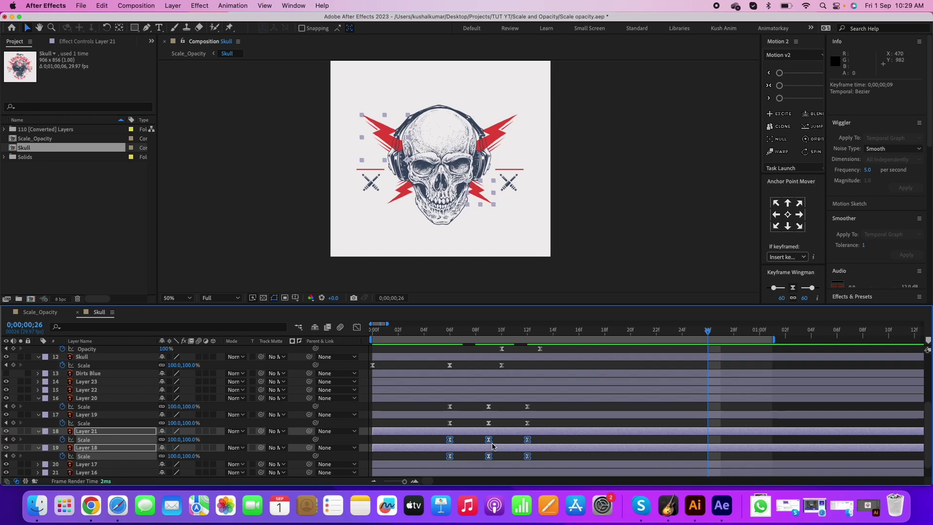
# - Stagger the pop-ins: Layers 21 and 18 later, Layer 19 one frame later, then preview
pyautogui.moveTo(490, 443); pyautogui.dragTo(577, 462)
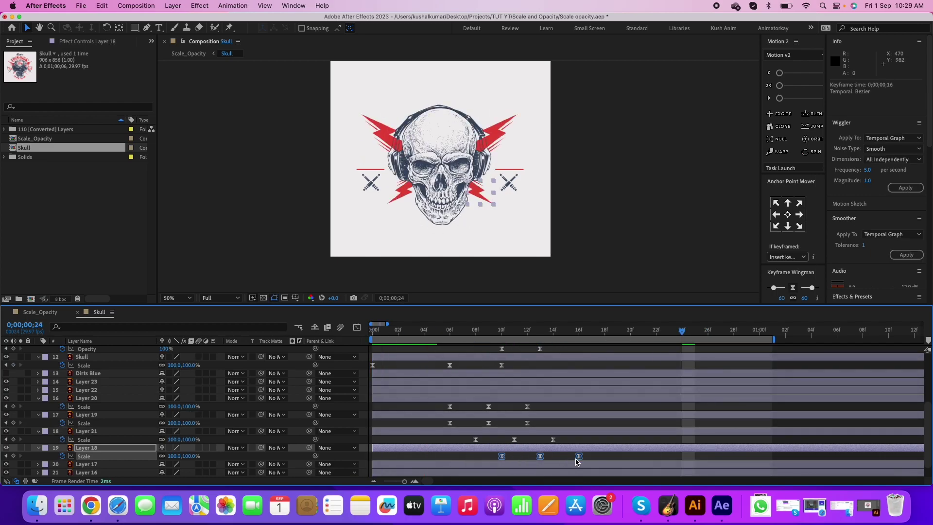
pyautogui.moveTo(438, 419); pyautogui.dragTo(540, 423)
pyautogui.moveTo(384, 330); pyautogui.dragTo(490, 335)
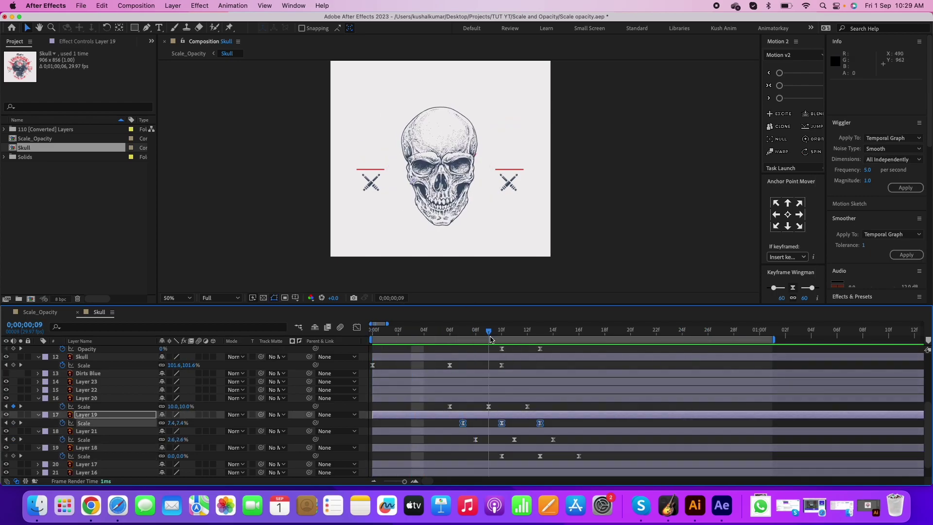
pyautogui.press('space')
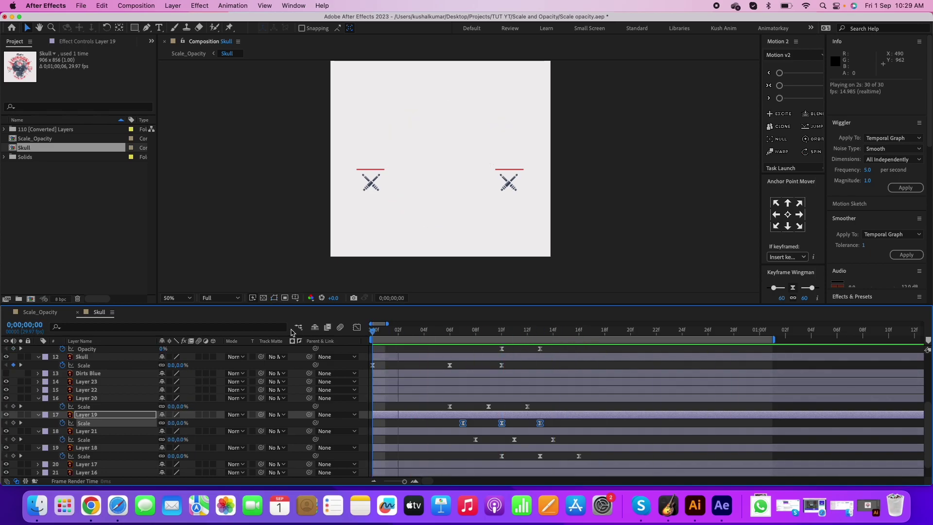
# - Retime Layer 15's two Opacity keyframes while previewing the reveal
pyautogui.moveTo(387, 323); pyautogui.dragTo(415, 324)
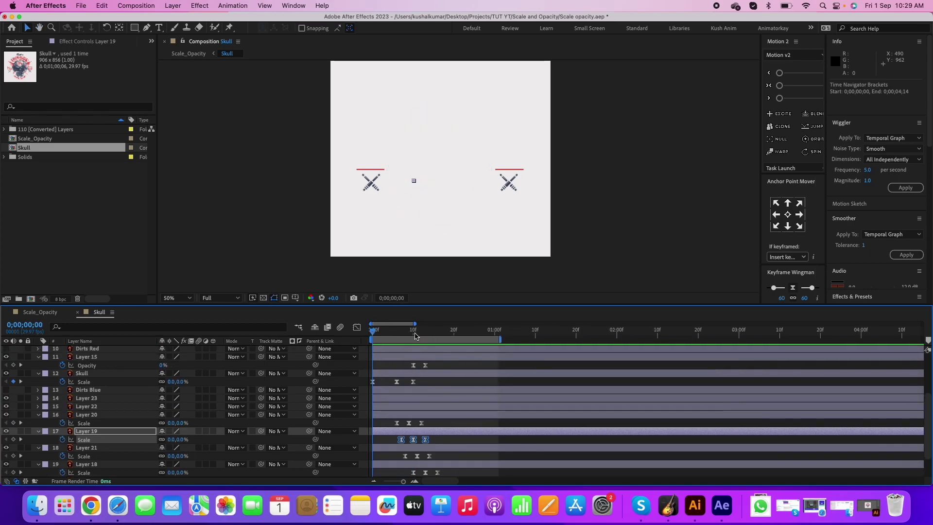
pyautogui.press('space')
pyautogui.moveTo(413, 365); pyautogui.dragTo(430, 365)
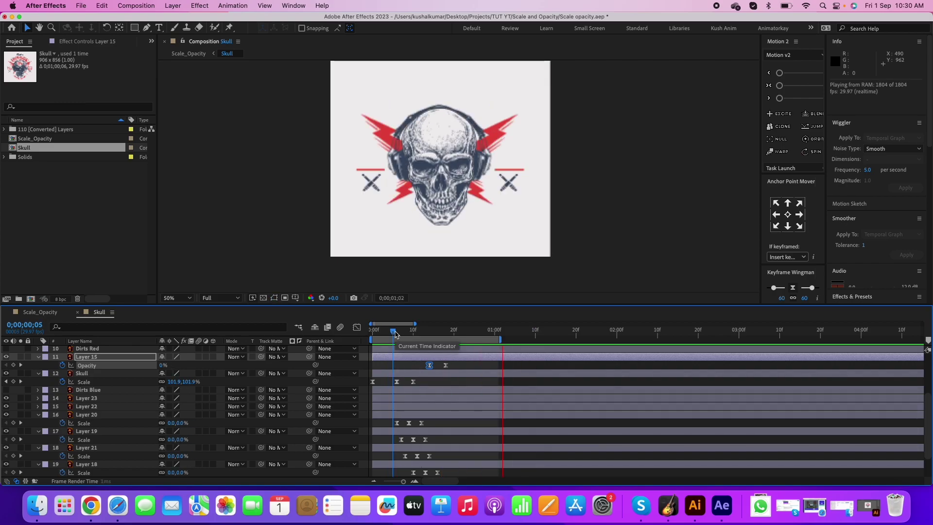
pyautogui.moveTo(445, 365); pyautogui.dragTo(417, 365)
pyautogui.press('space')
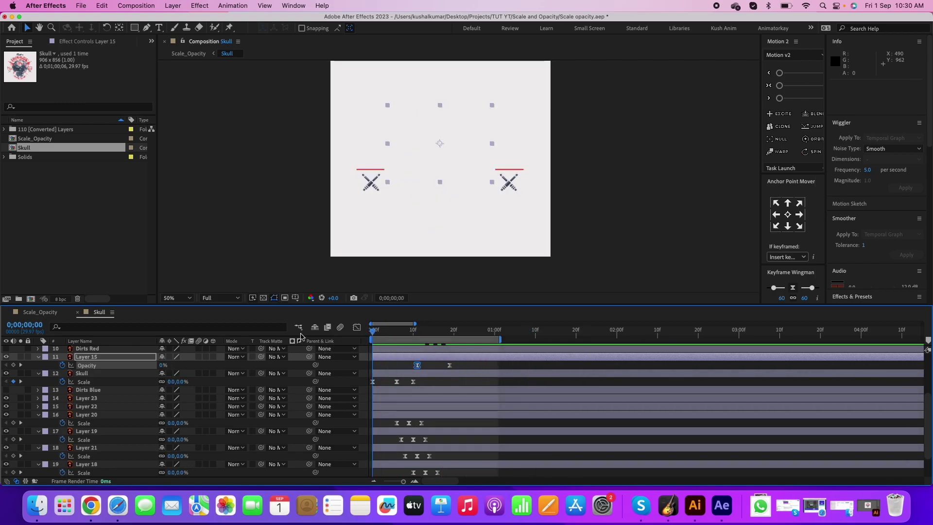
# - Move Layers 17 and 16 up the stack beside Layers 23 and 22
pyautogui.click(88, 398)
pyautogui.keyDown('shift'); pyautogui.click(99, 407); pyautogui.keyUp('shift')
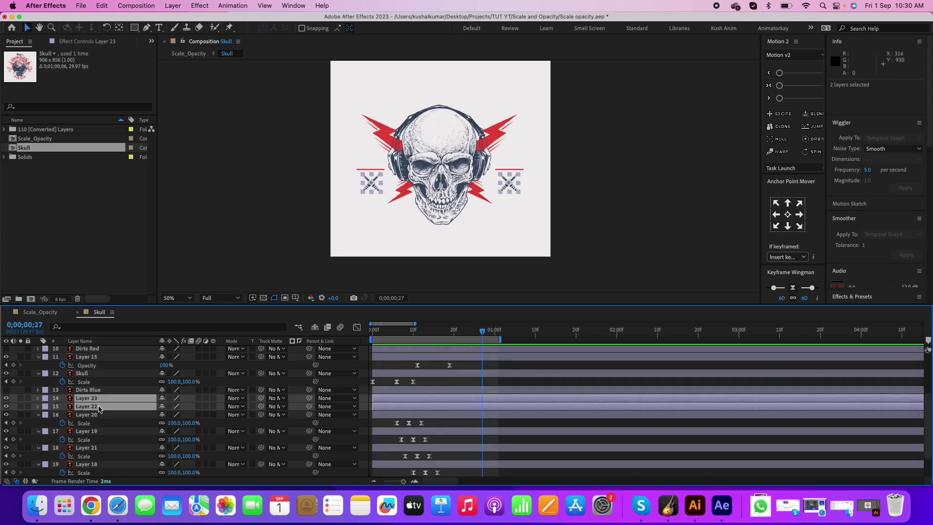
pyautogui.click(96, 417)
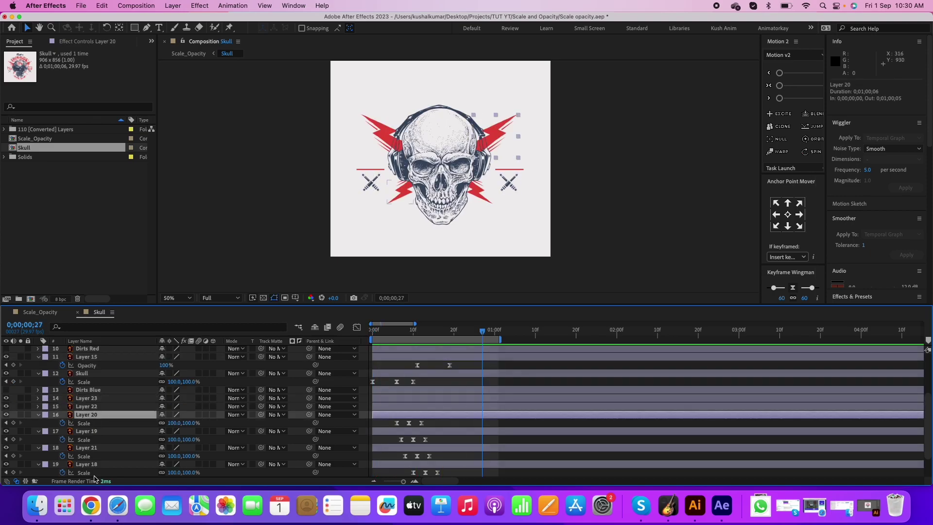
pyautogui.scroll(-2, 95, 467)
pyautogui.click(86, 448)
pyautogui.keyDown('shift'); pyautogui.click(86, 456); pyautogui.keyUp('shift')
pyautogui.moveTo(91, 455)
pyautogui.mouseDown()
pyautogui.moveTo(103, 384)
pyautogui.moveTo(89, 374)
pyautogui.mouseUp()
# - Give Layers 23, 22, 17 and 16 a Yellow label
pyautogui.keyDown('super'); pyautogui.click(87, 366); pyautogui.keyUp('super')
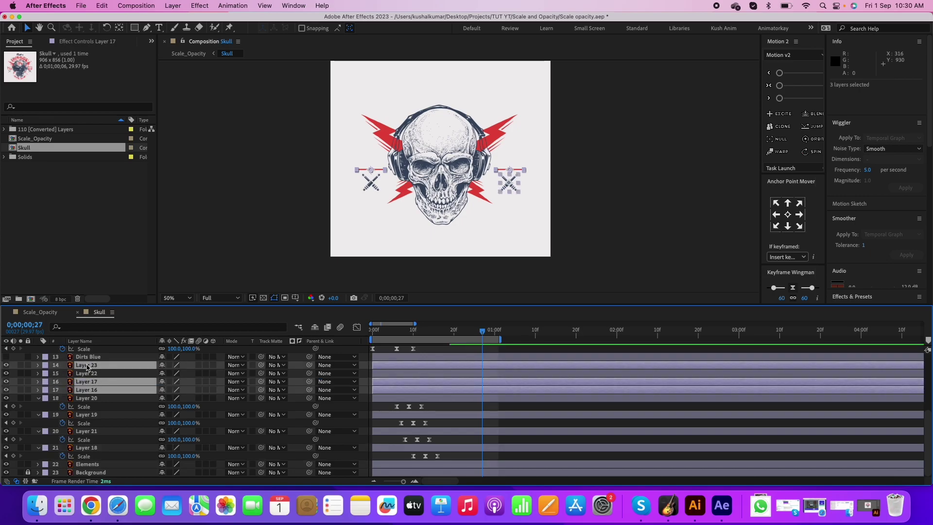
pyautogui.keyDown('super'); pyautogui.click(93, 373); pyautogui.keyUp('super')
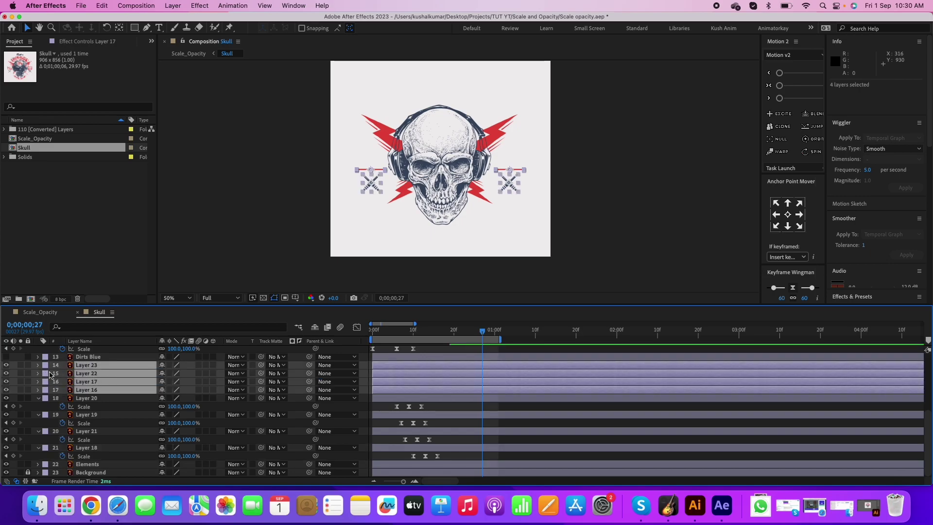
pyautogui.click(45, 374)
pyautogui.click(78, 314)
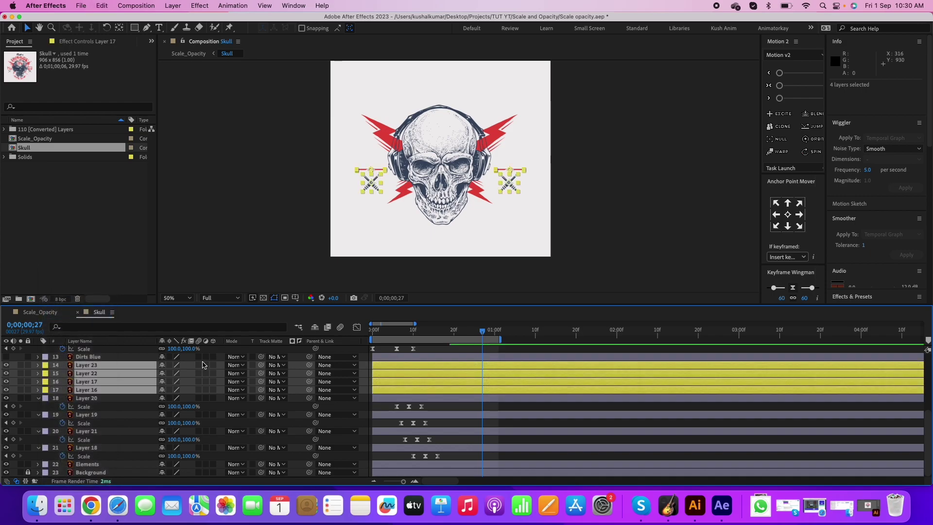
pyautogui.scroll(-2, 372, 406)
# - Add Opacity keyframes to the four yellow layers at 18f and 23f
pyautogui.press('=')
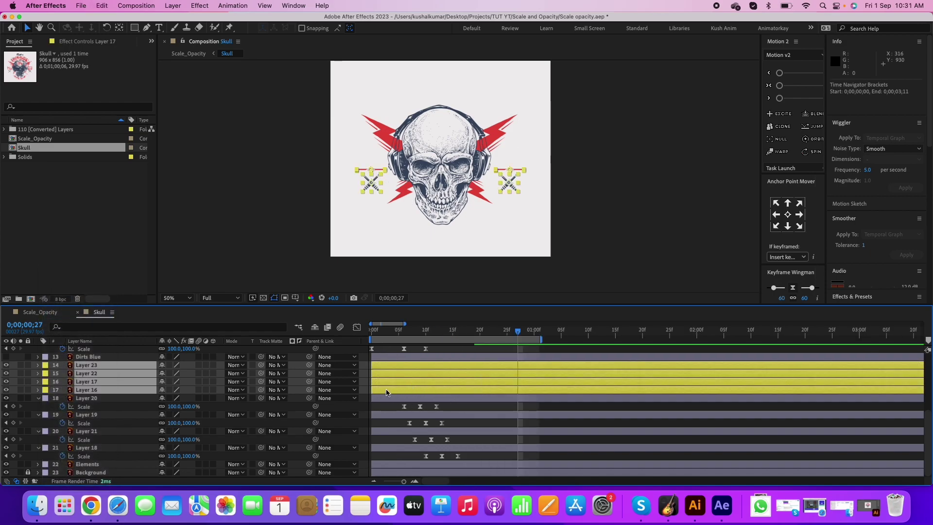
pyautogui.moveTo(442, 332); pyautogui.dragTo(469, 338)
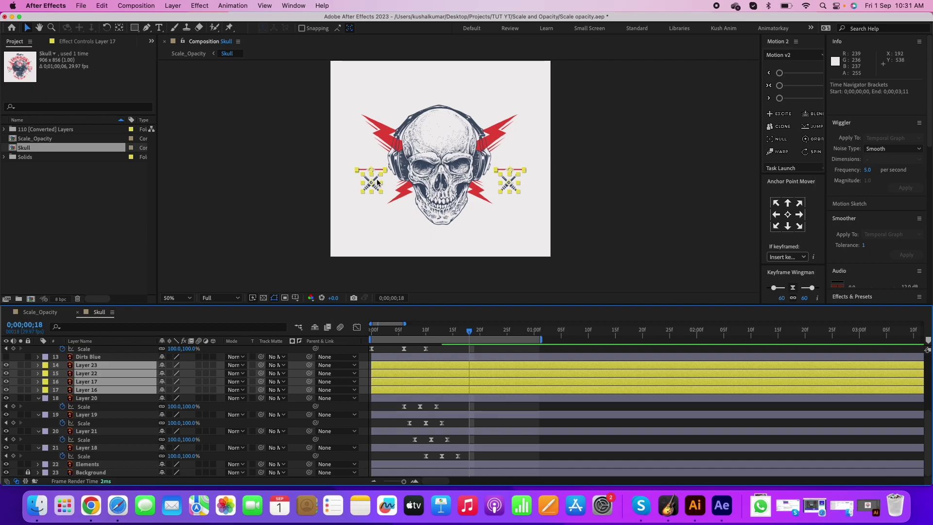
pyautogui.hotkey('alt', 'shift', 't')
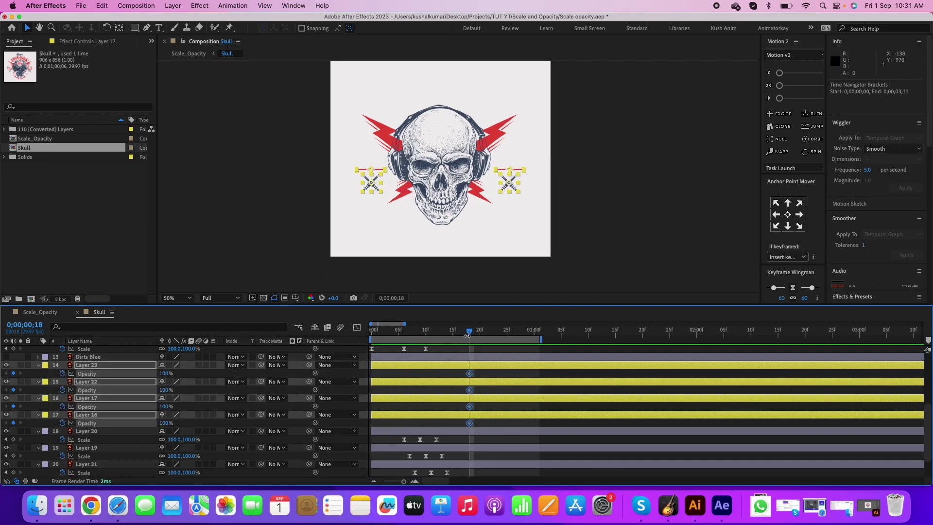
pyautogui.moveTo(472, 333); pyautogui.dragTo(492, 335)
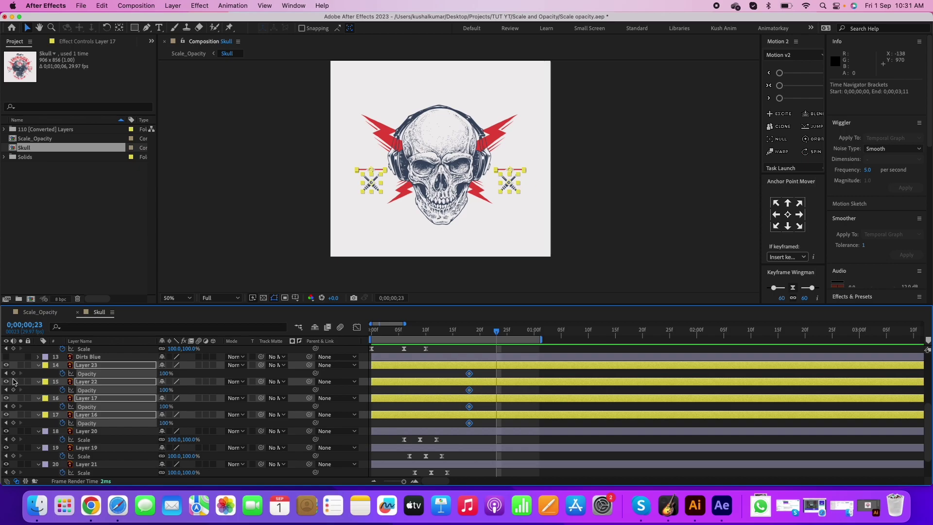
pyautogui.hotkey('alt', 'shift', 't')
# - Set the first Opacity keys to 0% and slide the fades earlier to 12f–17f
pyautogui.press('j')
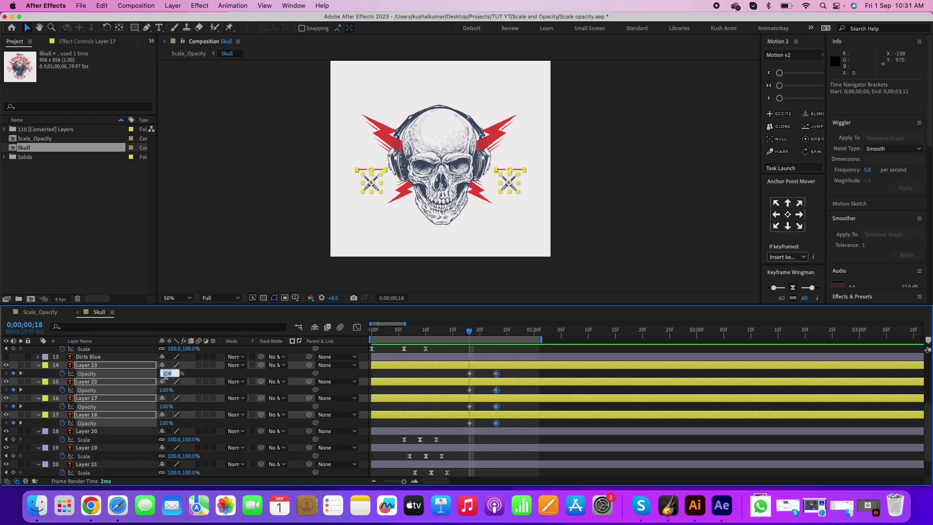
pyautogui.write('0')
pyautogui.press('Return')
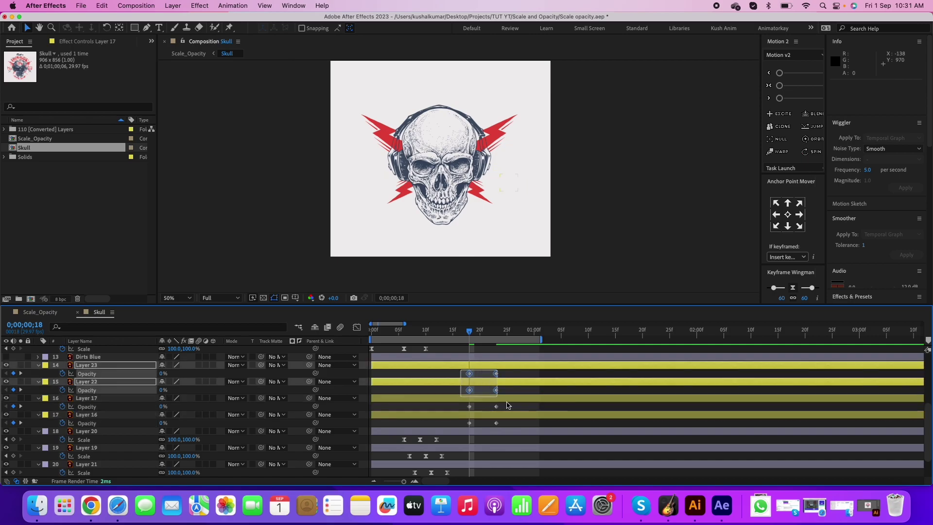
pyautogui.moveTo(461, 369); pyautogui.dragTo(503, 427)
pyautogui.moveTo(470, 376); pyautogui.dragTo(437, 376)
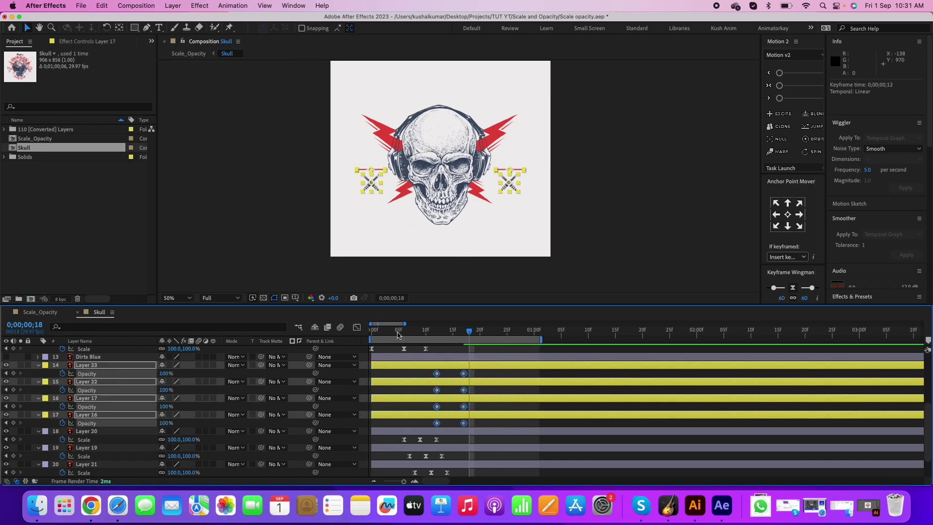
pyautogui.press('Home')
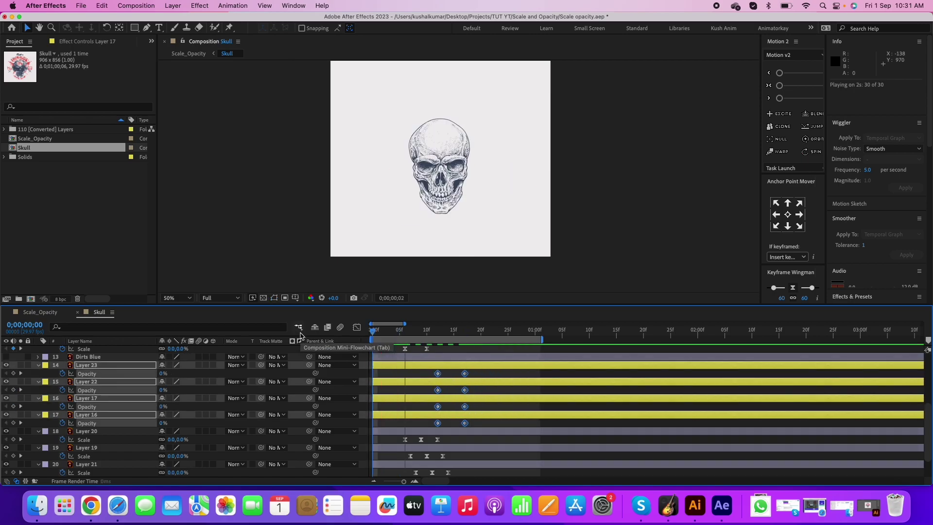
# - Delay the Opacity fades of Layers 17 and 16 a few frames after 23 and 22
pyautogui.moveTo(372, 331); pyautogui.dragTo(445, 334)
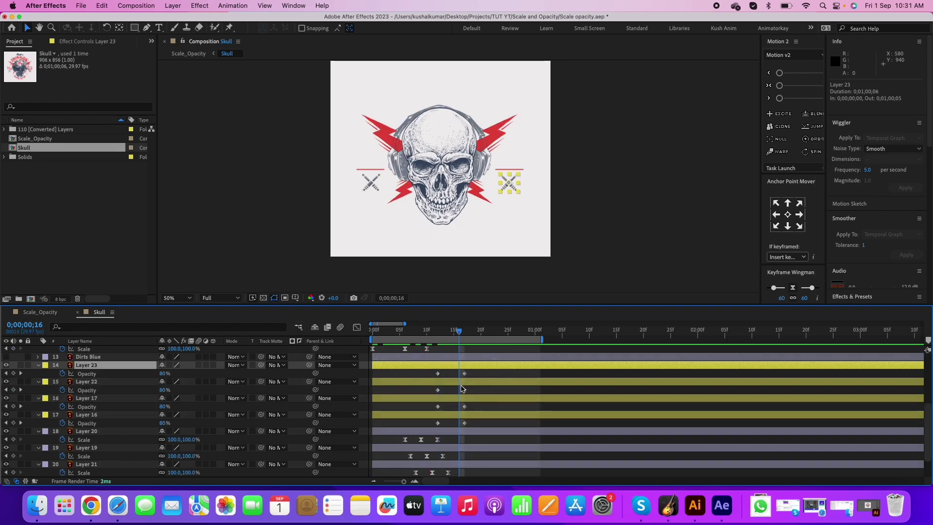
pyautogui.moveTo(474, 400)
pyautogui.mouseDown()
pyautogui.moveTo(432, 428)
pyautogui.moveTo(449, 423)
pyautogui.mouseUp()
pyautogui.moveTo(442, 331); pyautogui.dragTo(423, 335)
pyautogui.moveTo(448, 406); pyautogui.dragTo(465, 406)
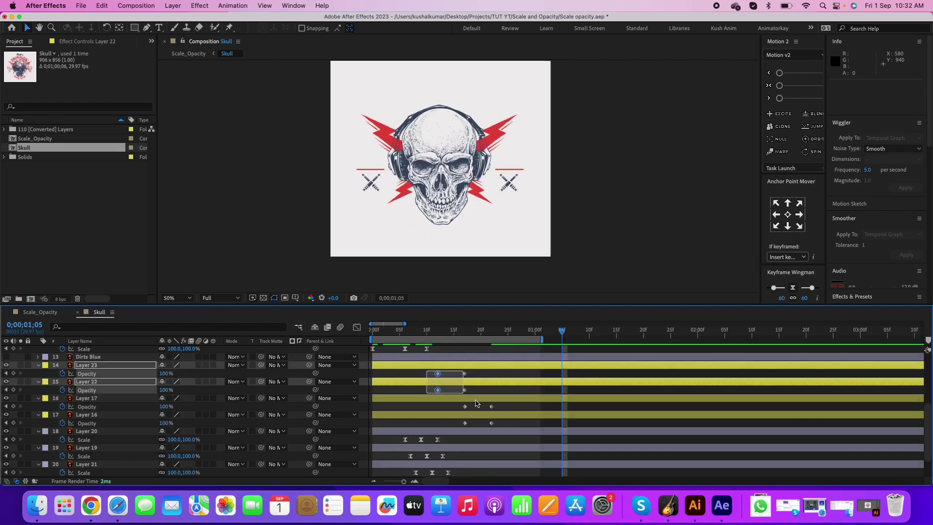
# - Move all four fades about 3 frames earlier, retime Layer 18's pop-in, and preview
pyautogui.moveTo(431, 370); pyautogui.dragTo(496, 442)
pyautogui.press('Home')
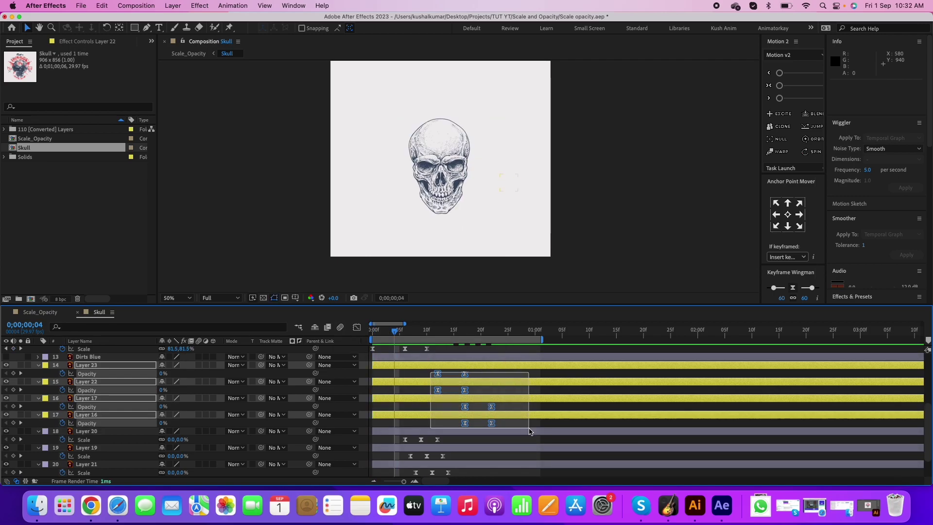
pyautogui.moveTo(492, 406); pyautogui.dragTo(476, 406)
pyautogui.scroll(-2, 509, 404)
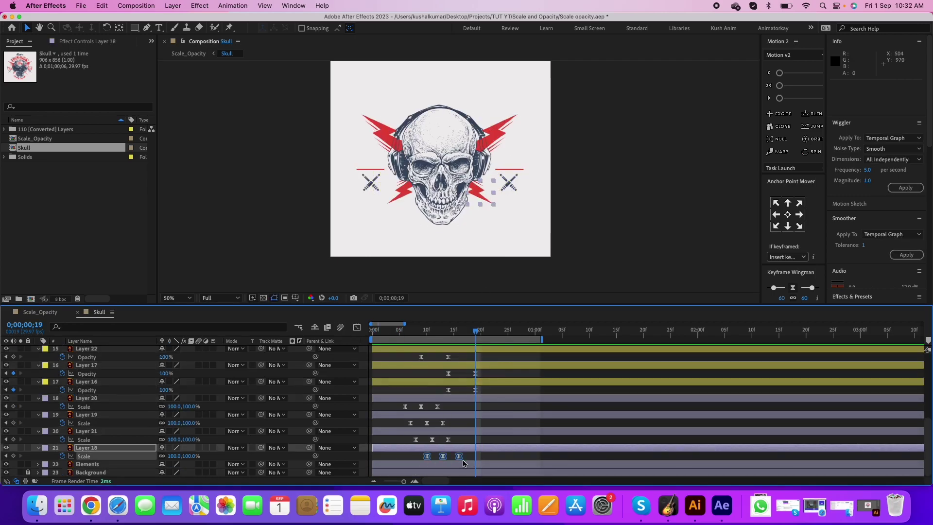
pyautogui.moveTo(505, 477)
pyautogui.mouseDown()
pyautogui.moveTo(407, 451)
pyautogui.moveTo(406, 435)
pyautogui.mouseUp()
pyautogui.click(484, 335)
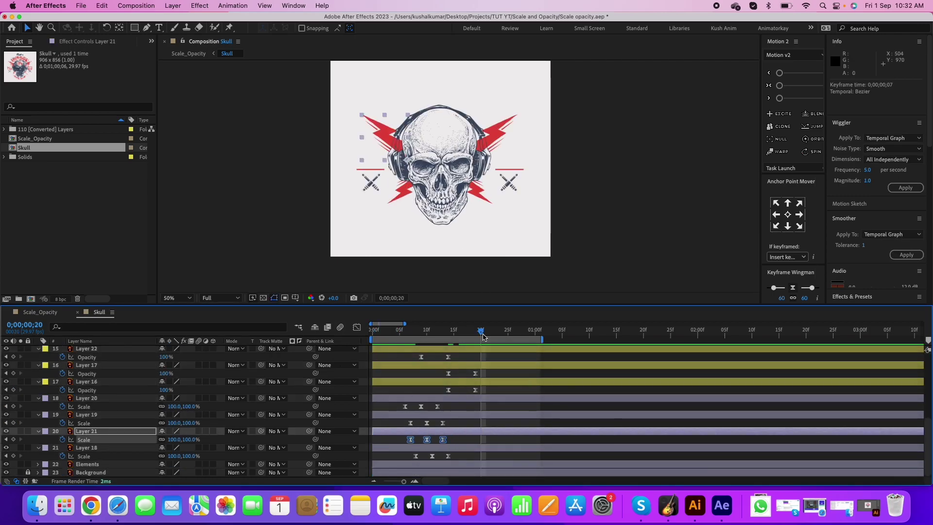
pyautogui.press('space')
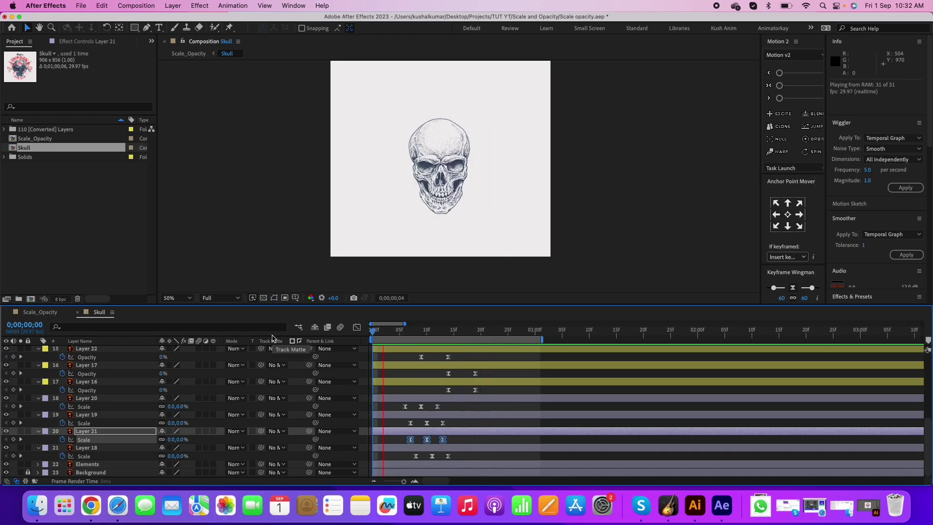
# - Keyframe Opacity on Layer 12 and Text Curved to fade from 0% to 100% by frame 23
pyautogui.scroll(5, 407, 348)
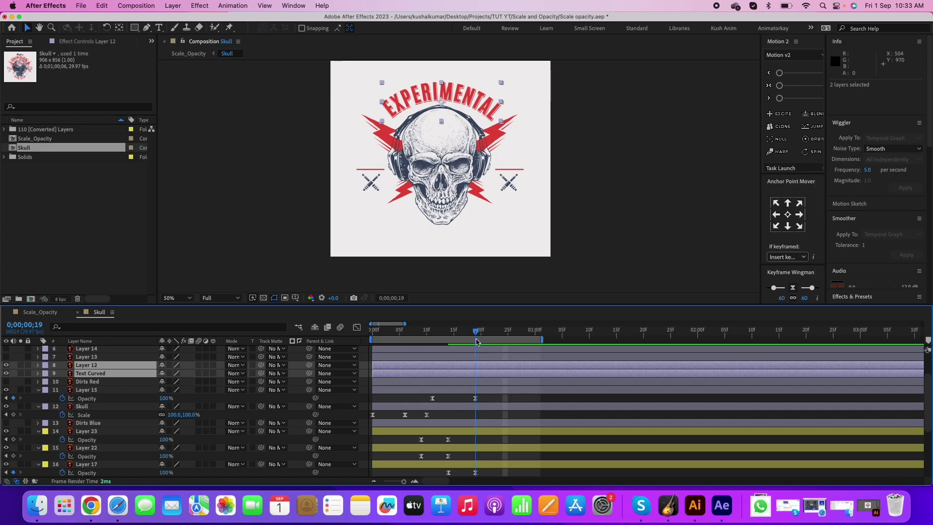
pyautogui.press('t')
pyautogui.click(164, 373)
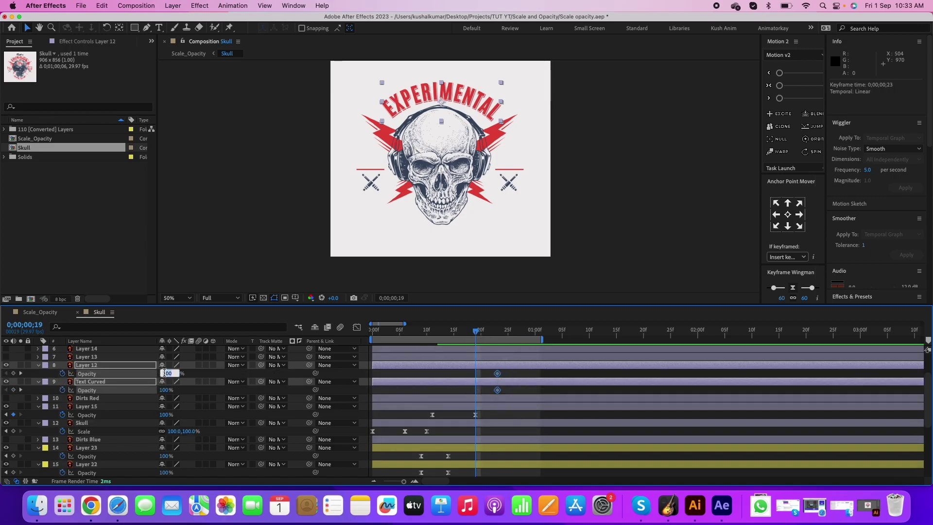
pyautogui.write('25')
pyautogui.press('Return')
pyautogui.click(482, 331)
pyautogui.moveTo(482, 332); pyautogui.dragTo(497, 331)
pyautogui.click(111, 367)
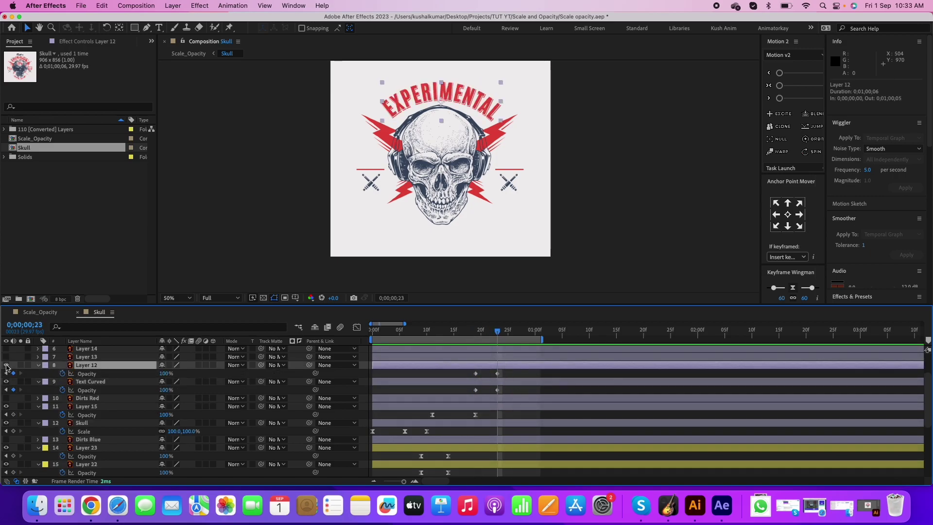
# - Shift Layer 12's opacity fade about two frames earlier
pyautogui.click(87, 373)
pyautogui.moveTo(497, 373); pyautogui.dragTo(486, 373)
pyautogui.click(454, 330)
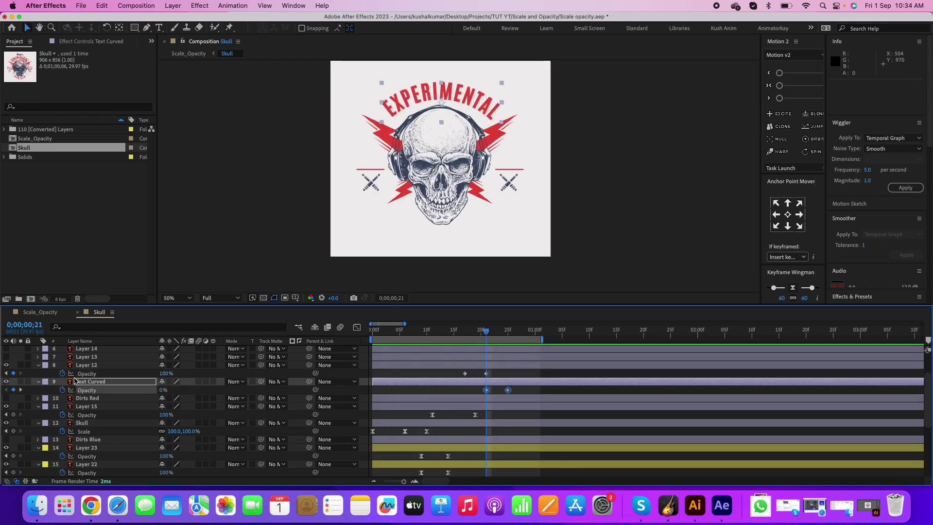
pyautogui.scroll(2, 80, 380)
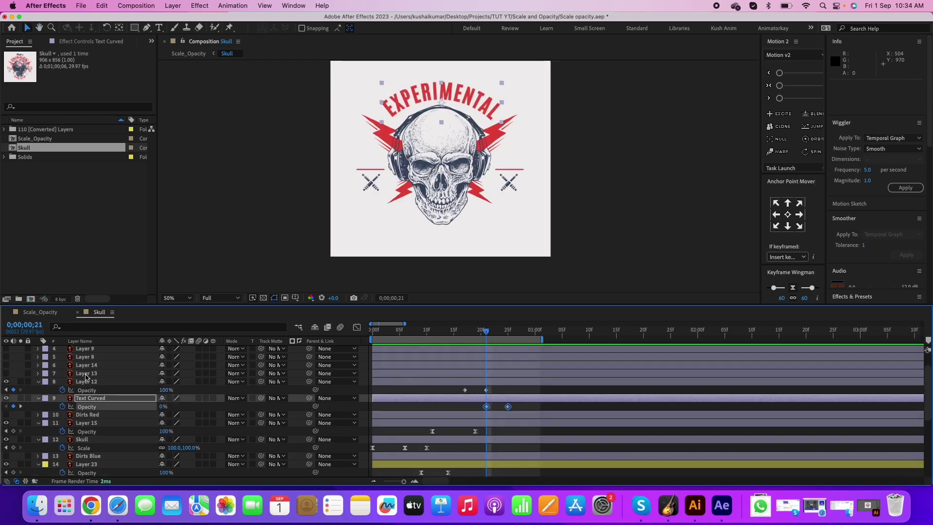
pyautogui.click(87, 373)
pyautogui.scroll(3, 88, 373)
# - Unhide the text layers and paste Layer 12's opacity fade onto ORIGINAL APPAREL (Layer 13) at 17f
pyautogui.keyDown('shift'); pyautogui.click(90, 358); pyautogui.keyUp('shift')
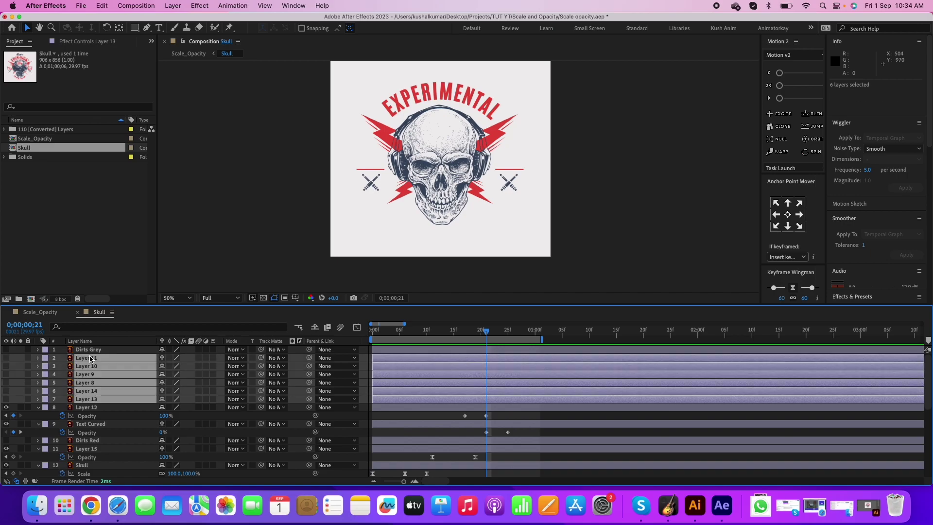
pyautogui.click(7, 358)
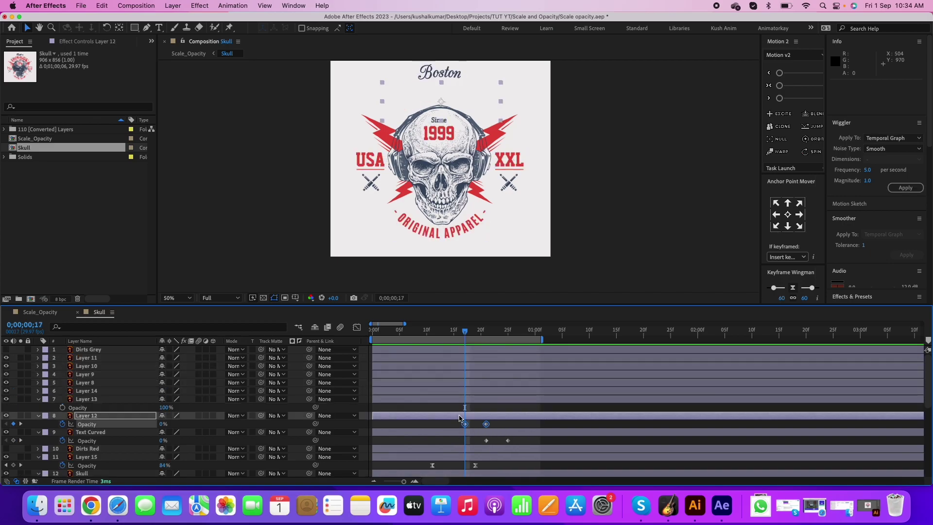
pyautogui.click(88, 399)
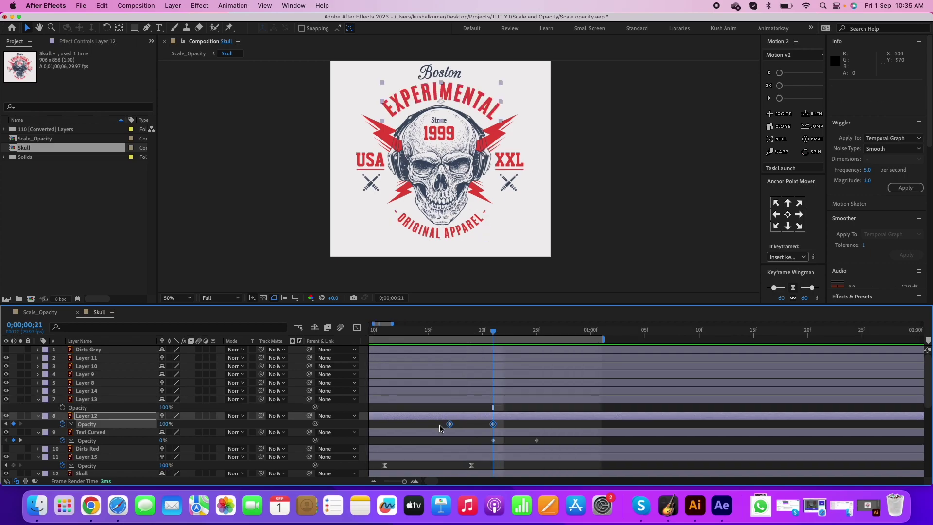
pyautogui.press('super+c')
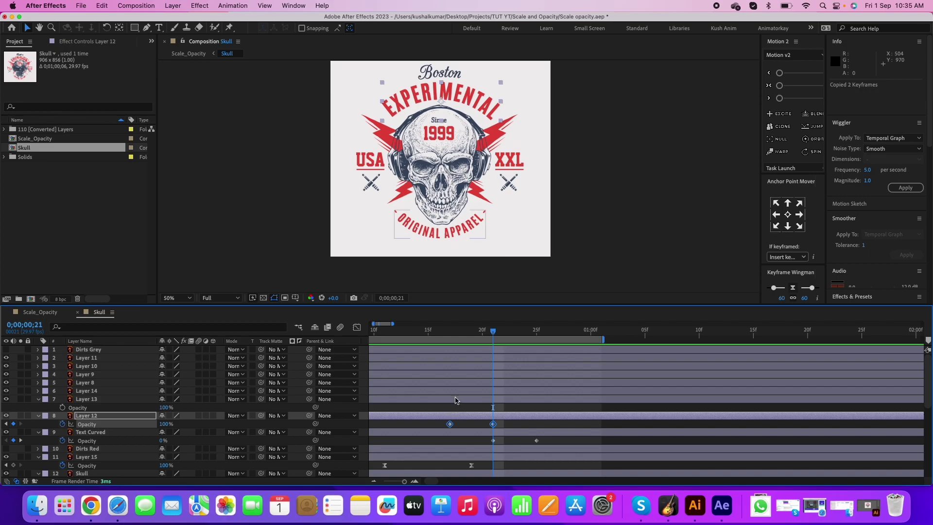
pyautogui.click(456, 400)
pyautogui.click(460, 331)
pyautogui.click(454, 416)
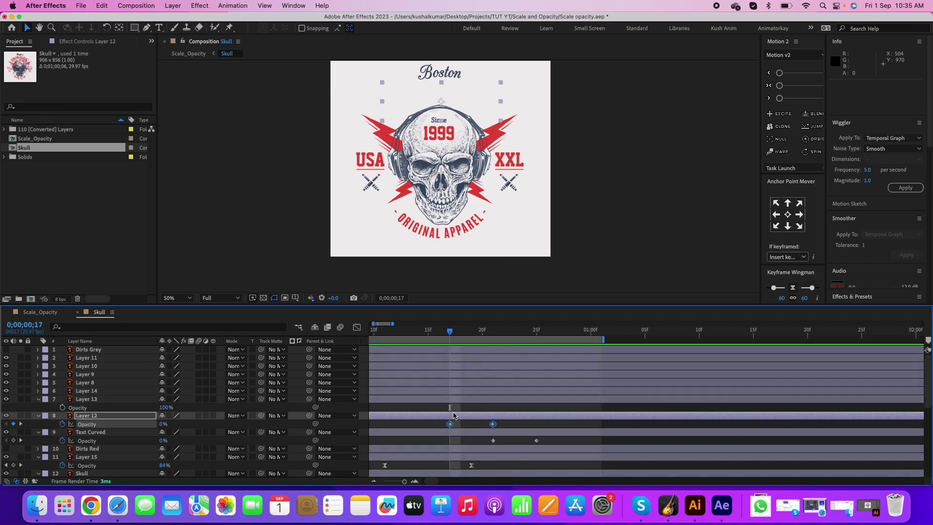
pyautogui.click(451, 402)
pyautogui.press('super+v')
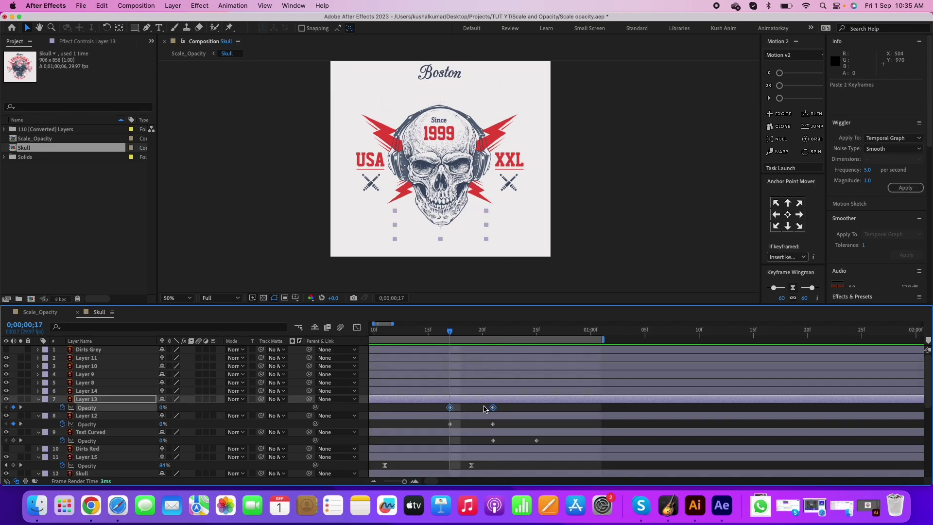
pyautogui.moveTo(448, 331); pyautogui.dragTo(482, 347)
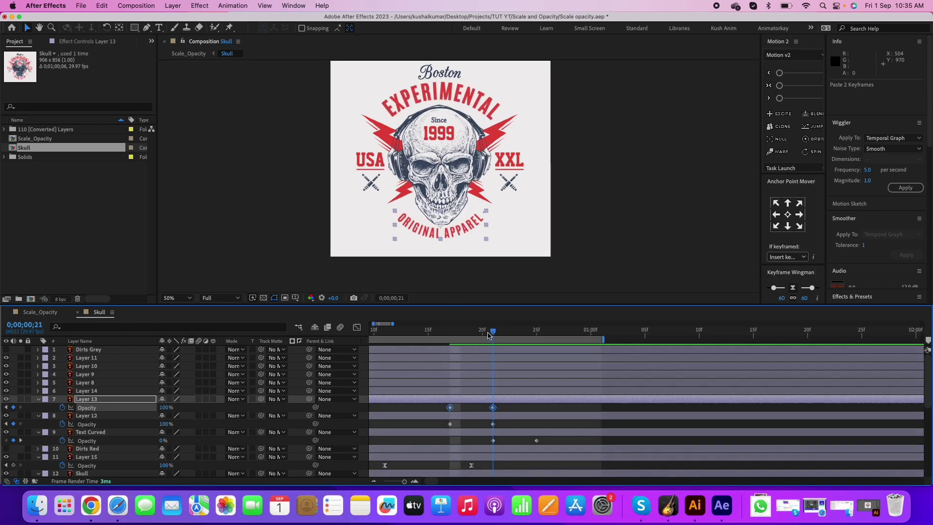
# - Paste the same fade onto the USA and XXL layers (14 and 8) at 17f and scrub to check
pyautogui.click(102, 392)
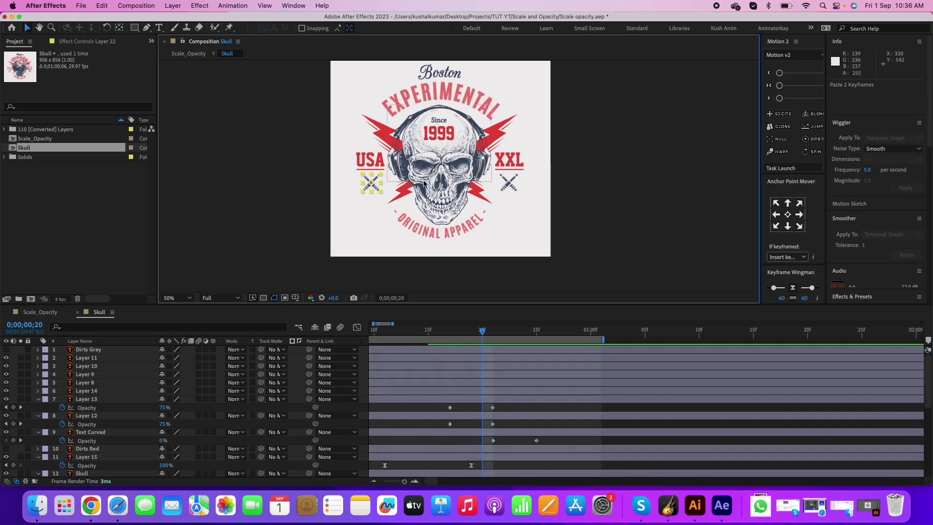
pyautogui.keyDown('shift'); pyautogui.click(102, 383); pyautogui.keyUp('shift')
pyautogui.press('t')
pyautogui.press('j')
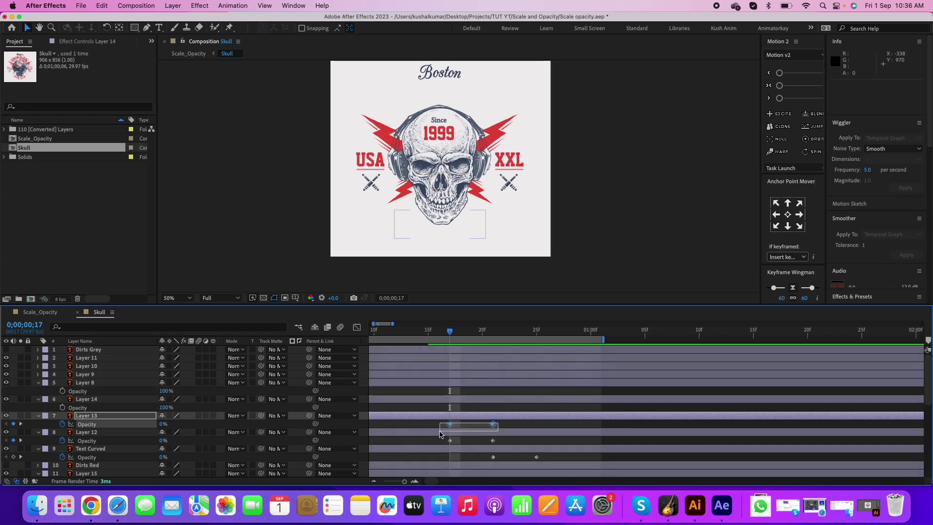
pyautogui.press('cmd+v')
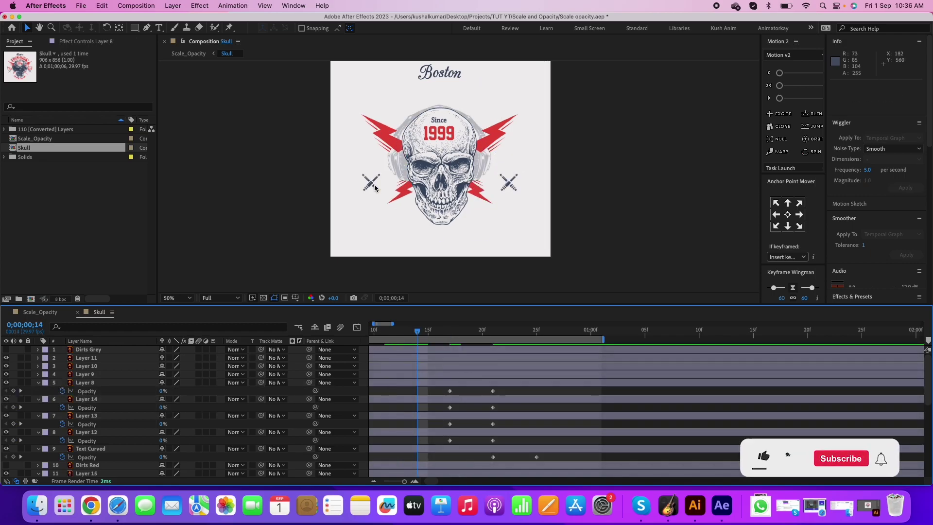
pyautogui.click(440, 331)
pyautogui.moveTo(441, 335); pyautogui.dragTo(493, 335)
# - Paste the opacity fade onto the Boston layer (Layer 11), starting a few frames later
pyautogui.press('-')
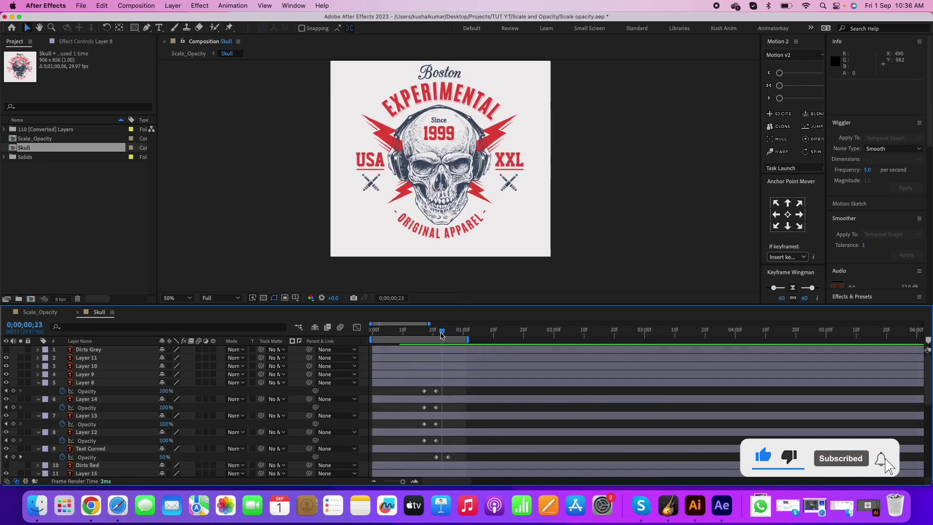
pyautogui.click(440, 73)
pyautogui.press('cmd+v')
pyautogui.press('=')
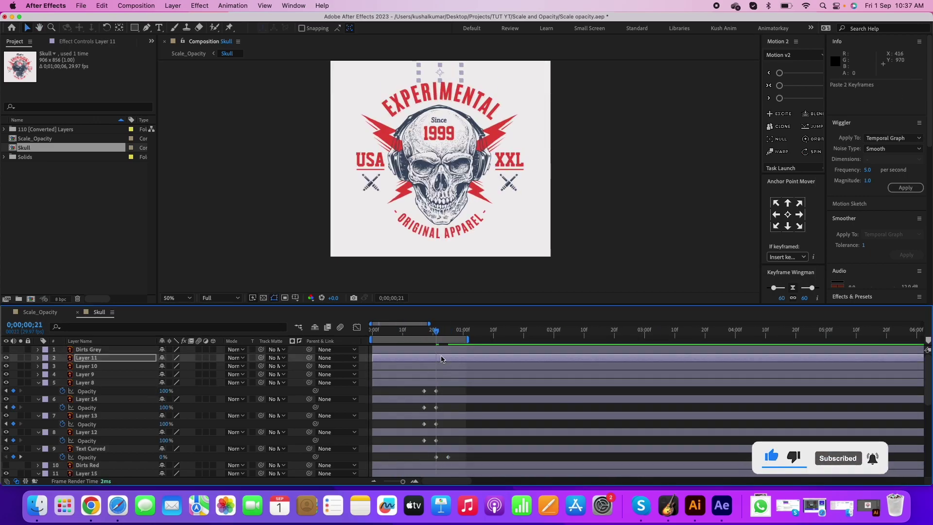
pyautogui.press('pagedown')
pyautogui.press('pagedown')
# - Select Layers 9 (1999 lettering) and 10 with the time marker at 17f
pyautogui.click(446, 134)
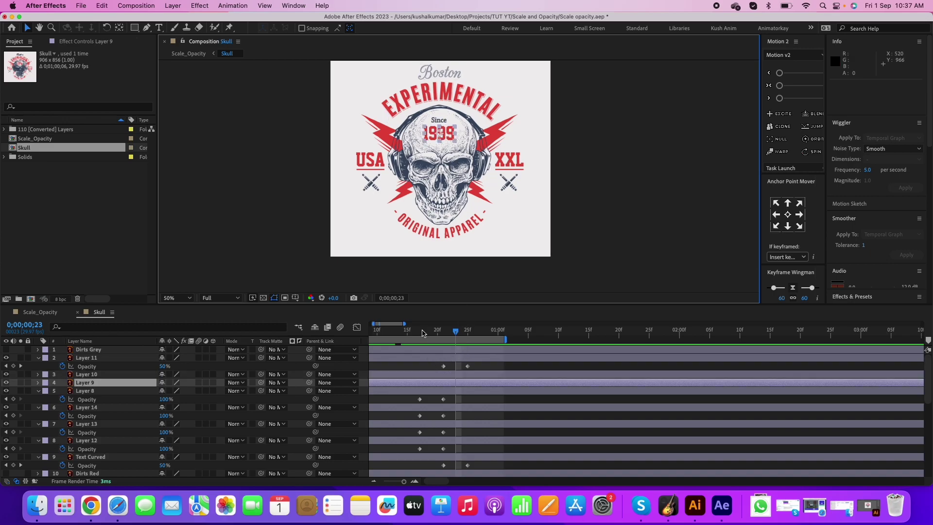
pyautogui.click(421, 332)
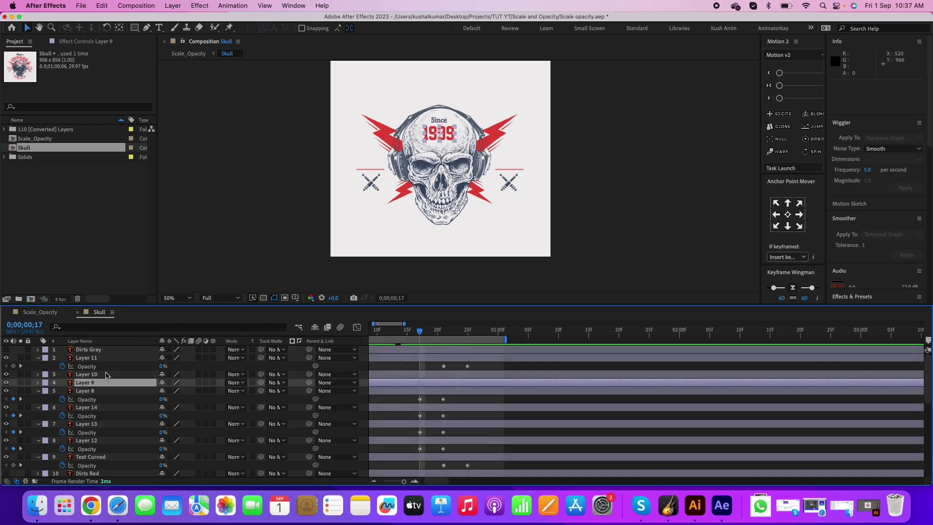
pyautogui.keyDown('shift'); pyautogui.click(105, 375); pyautogui.keyUp('shift')
# - Key Layers 9 and 10 Scale at 17f and 25f with a 110% overshoot at 21f
pyautogui.hotkey('alt', 'shift', 's')
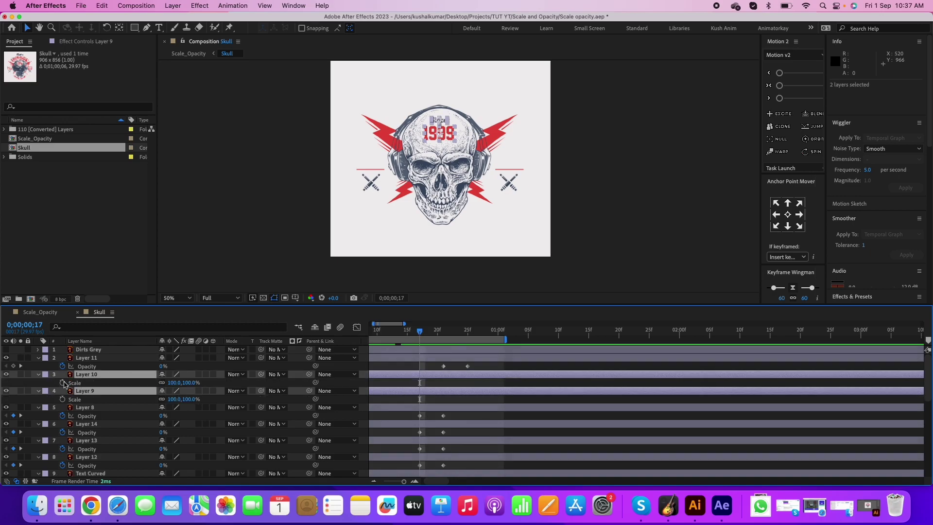
pyautogui.press('pagedown')
pyautogui.press('pagedown')
pyautogui.press('pagedown')
pyautogui.hotkey('ctrl', 'c')
pyautogui.hotkey('ctrl', 'v')
pyautogui.click(174, 383)
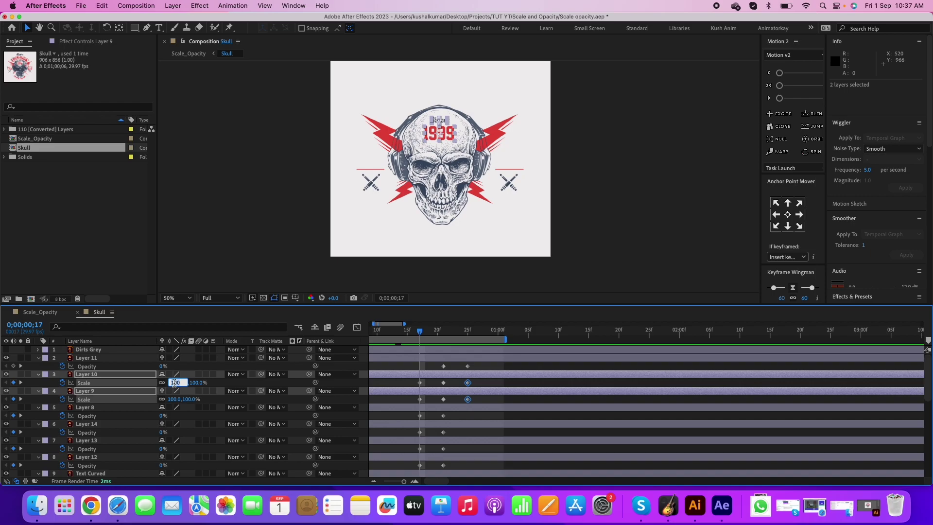
pyautogui.write('110')
pyautogui.press('Return')
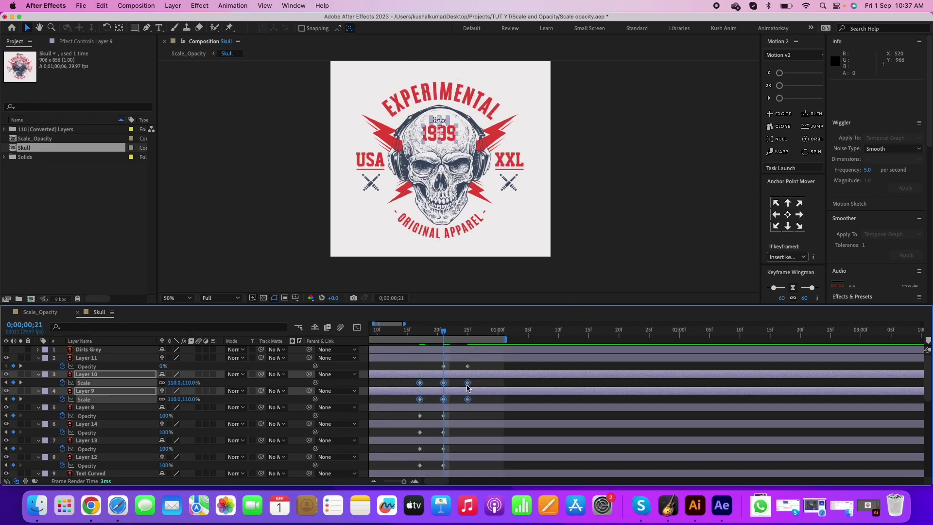
pyautogui.scroll(-1, 427, 373)
pyautogui.moveTo(394, 359); pyautogui.dragTo(505, 432)
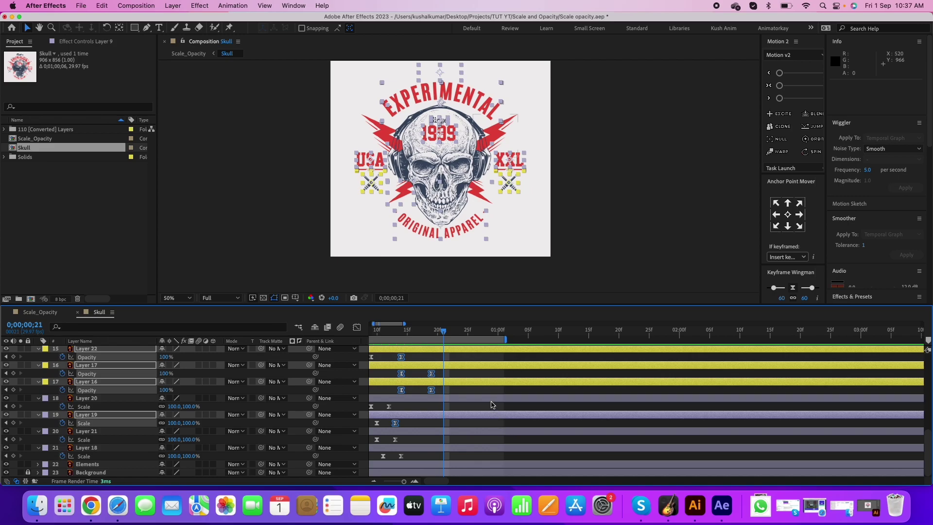
# - Preview the Skull composition from frame 0 with the skull scaling in
pyautogui.scroll(5, 437, 362)
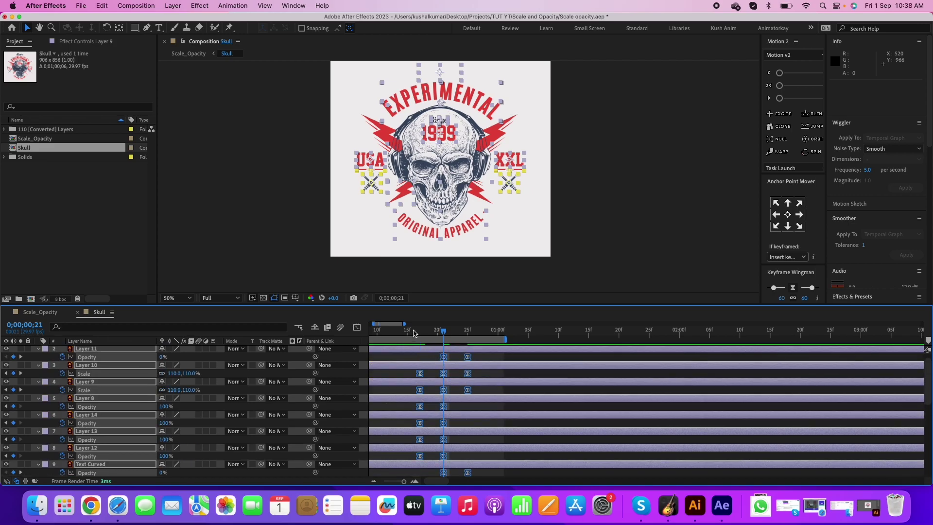
pyautogui.press('space')
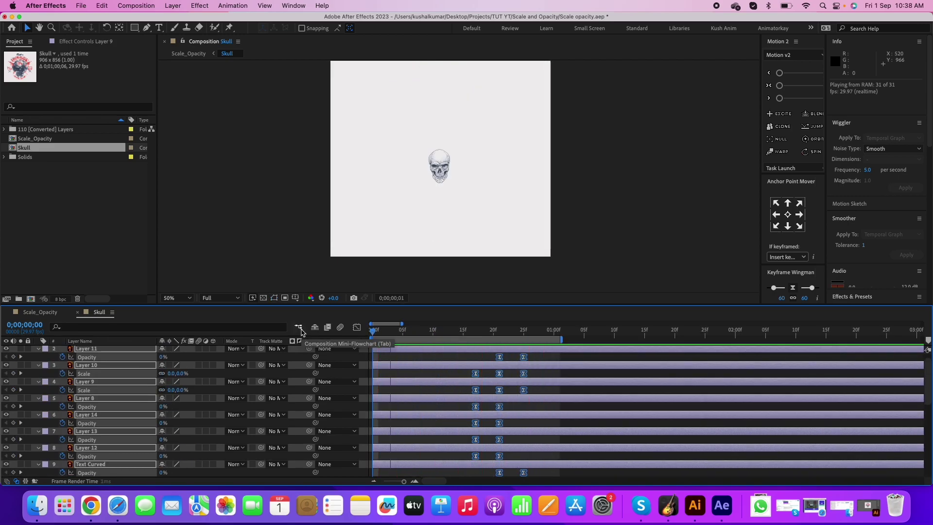